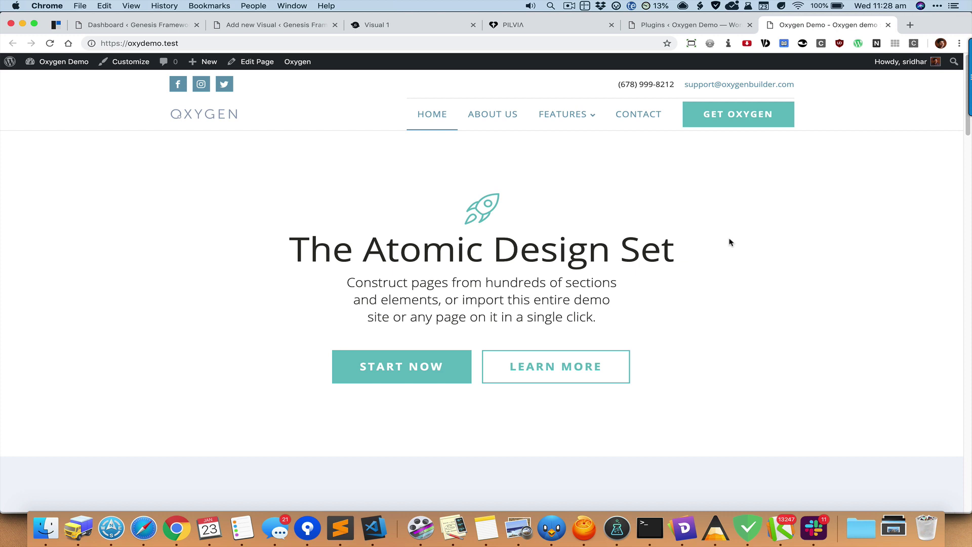
Review the old oxydemo.test and new oxydemo.sridhar.blog addresses in the Sublime Text note.
key(super+Tab)
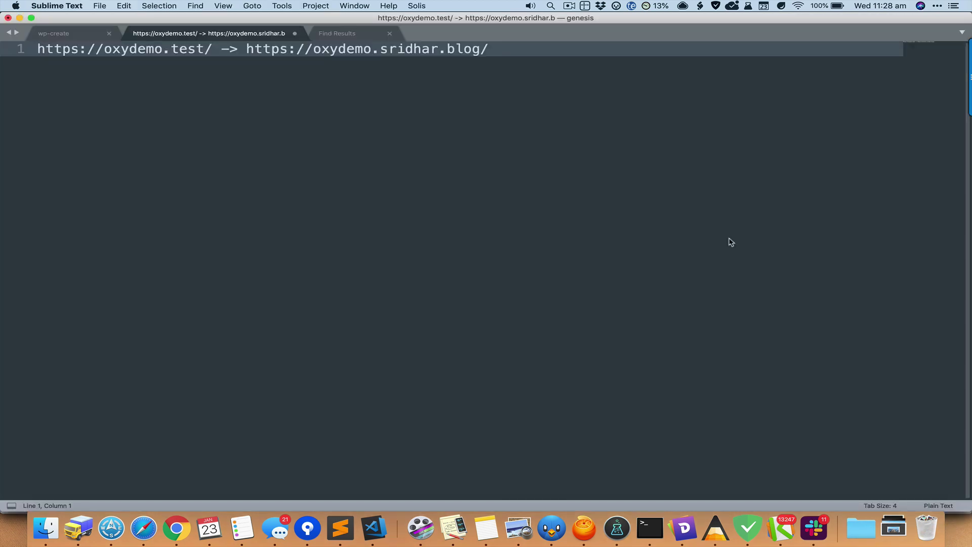
key(alt+shift+Right)
key(alt+shift+Right)
key(alt+shift+Right)
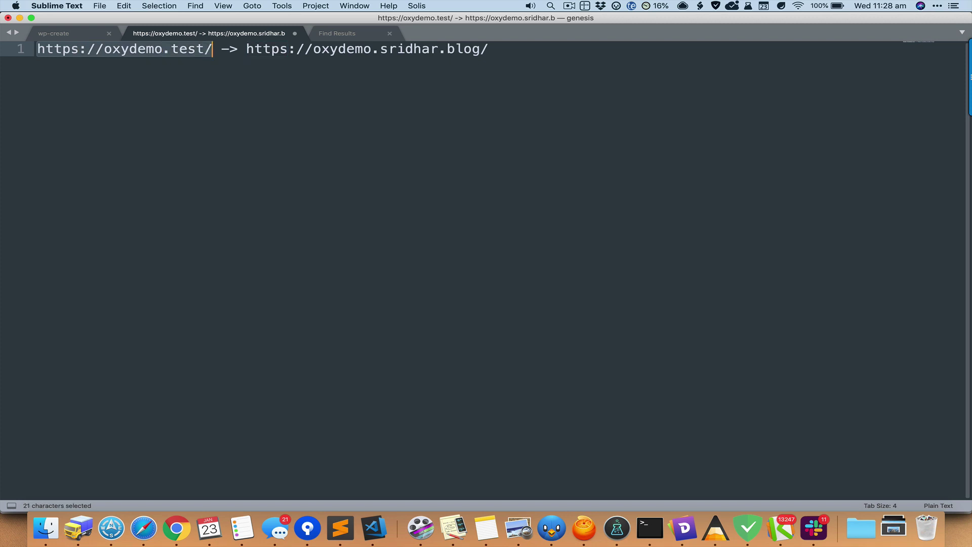
key(shift+Right)
key(Right)
key(Right)
key(Right)
key(Right)
key(Right)
key(super+shift+Right)
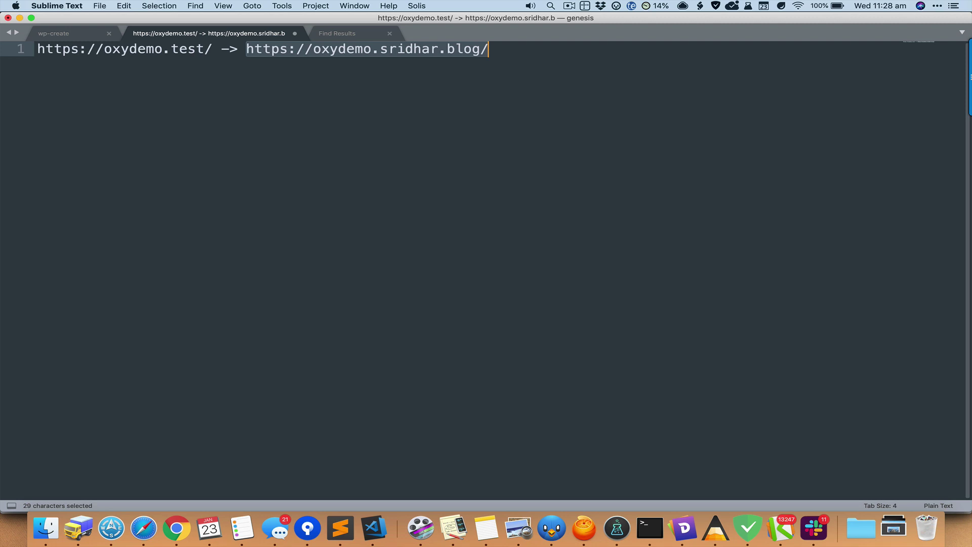
Browse the local demo site's home page and its installed plugins list.
key(super+Tab)
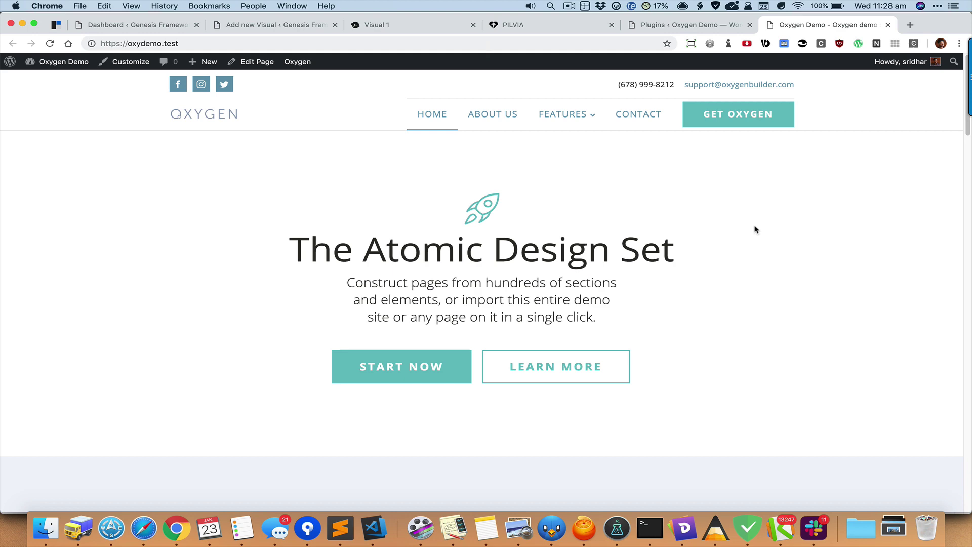
scroll(756, 229, down, 1)
scroll(756, 230, down, 2)
scroll(755, 230, down, 2)
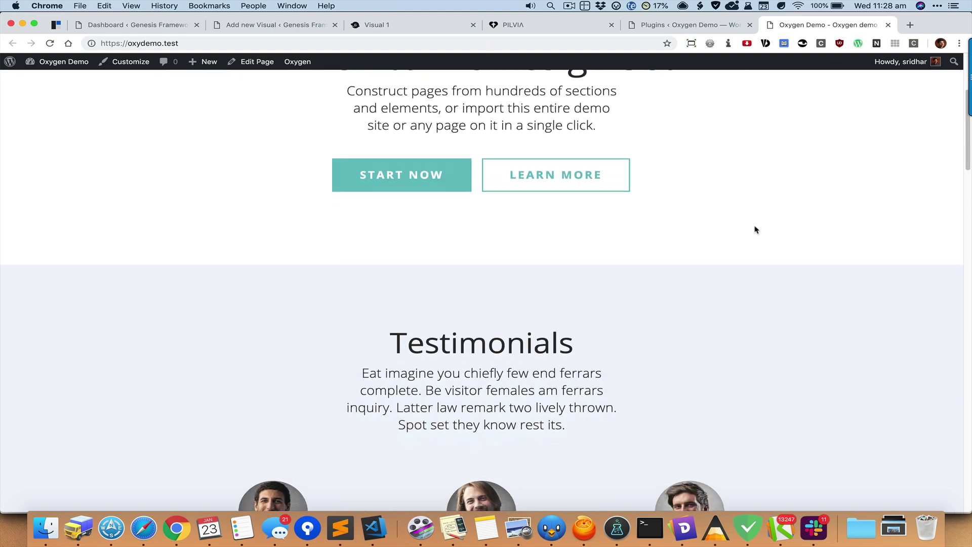
scroll(756, 230, up, 5)
scroll(756, 230, down, 5)
scroll(756, 229, up, 3)
scroll(756, 229, up, 2)
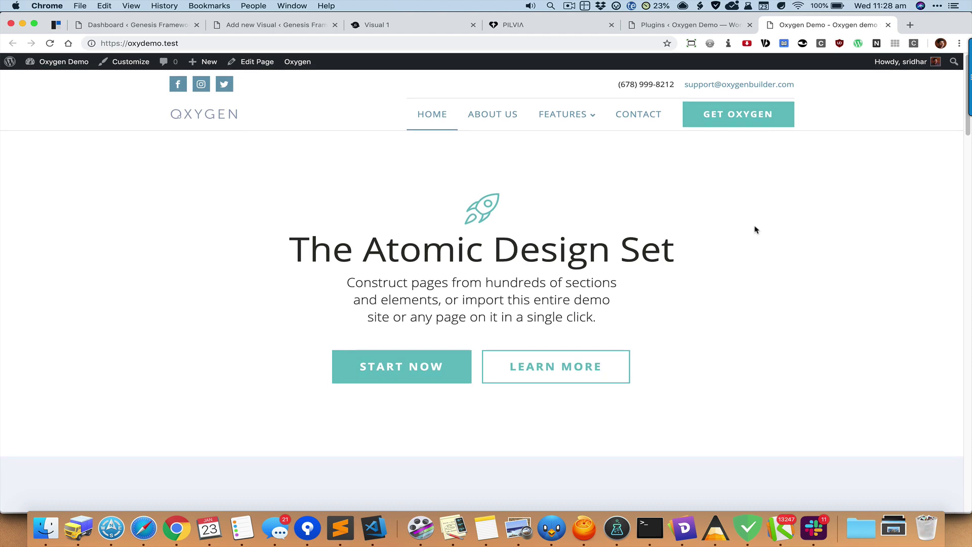
scroll(756, 229, down, 1)
scroll(756, 228, down, 4)
scroll(755, 228, up, 5)
click(707, 30)
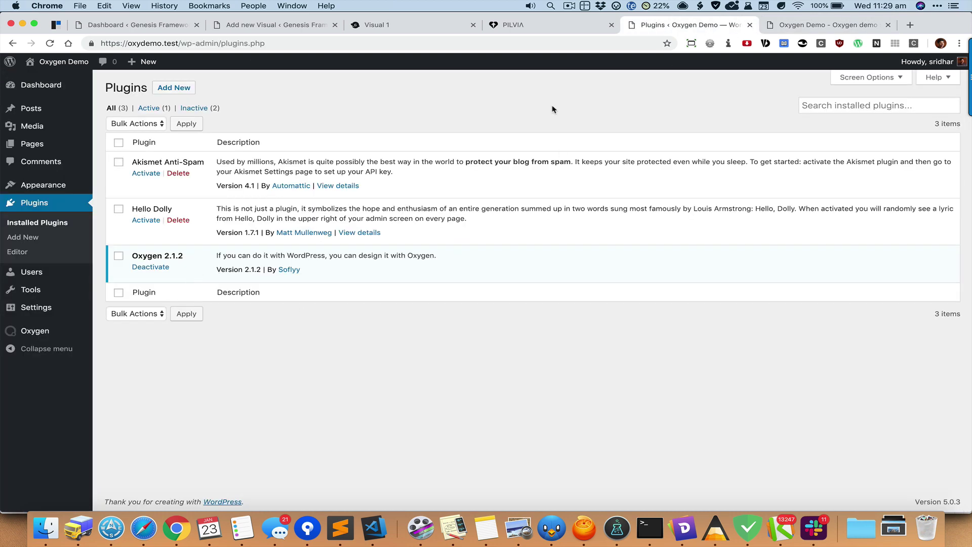
click(817, 26)
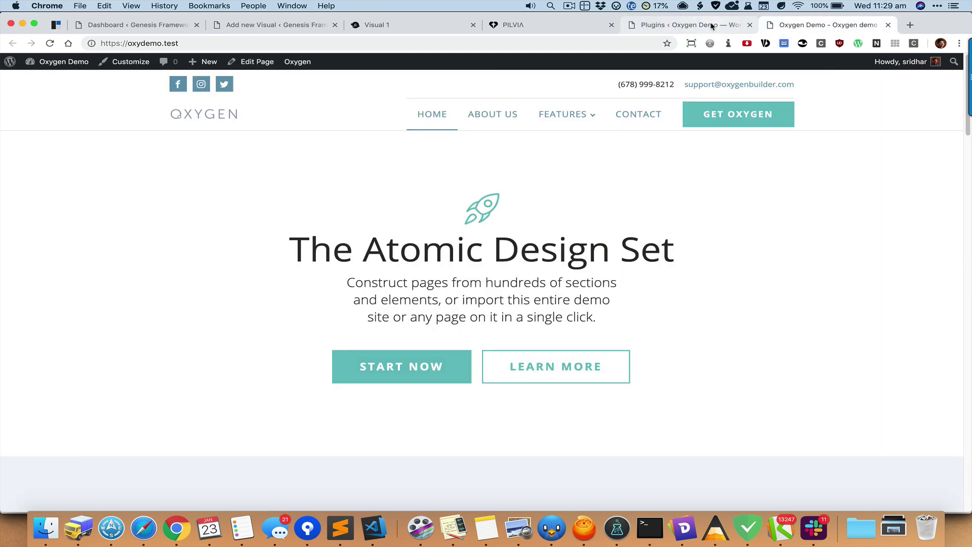
Pass back through the address note and bring the cPanel dashboard forward in Chrome.
key(super+Tab)
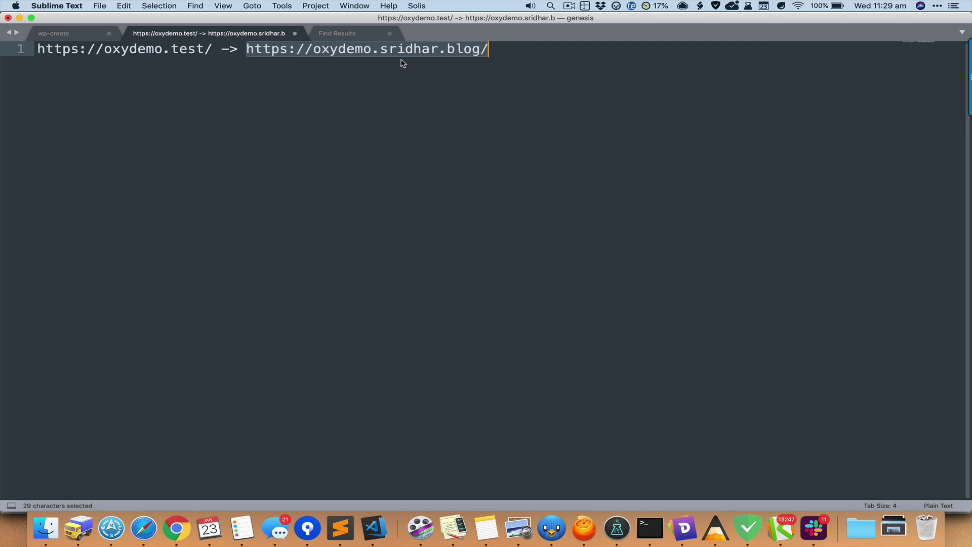
key(super+Tab)
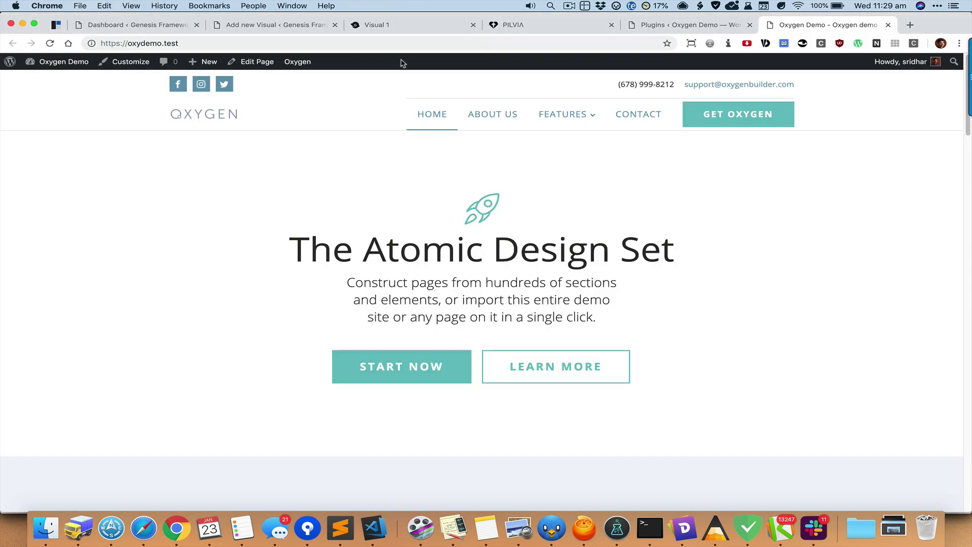
key(super+grave)
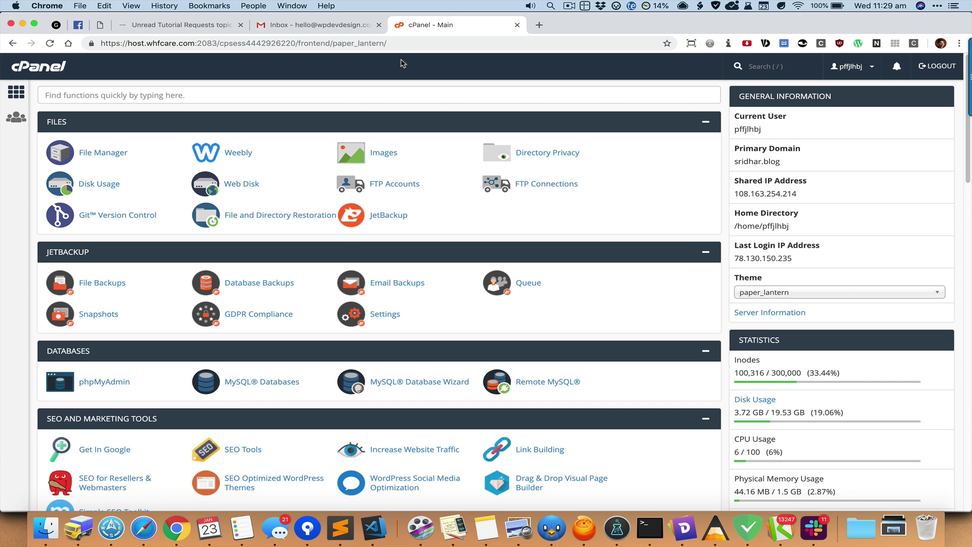
Create subdomain oxydemo under sridhar.blog in cPanel Subdomains, keeping the auto-filled document root.
click(359, 100)
text(sub)
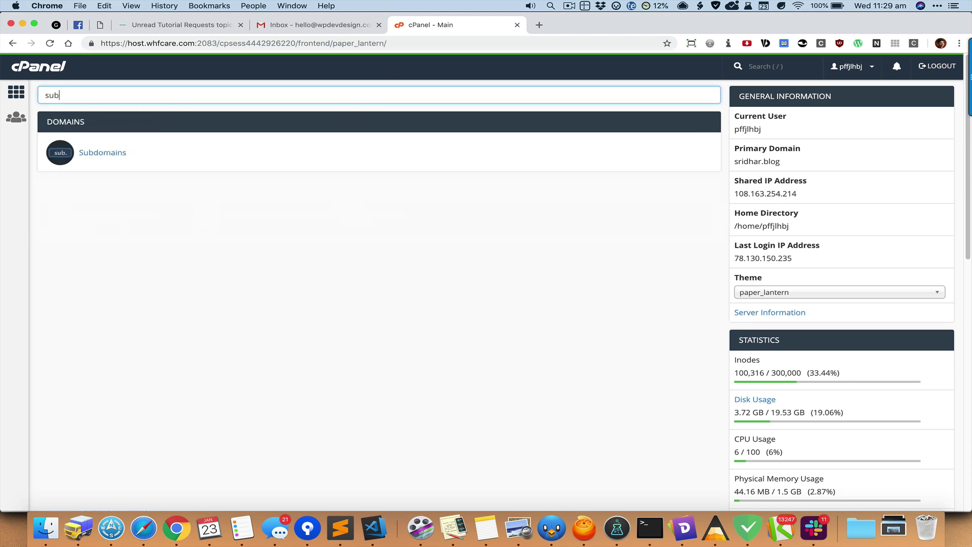
click(122, 154)
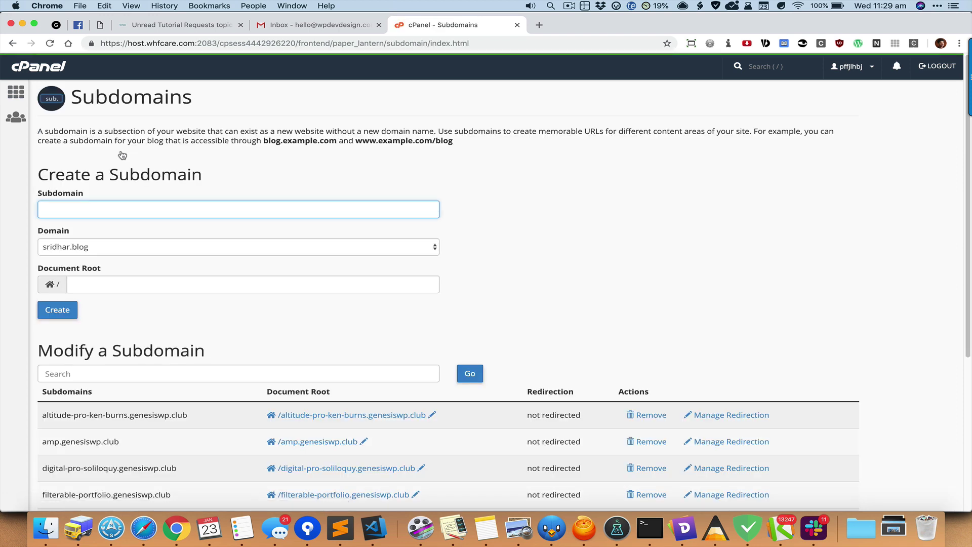
text(oxydem)
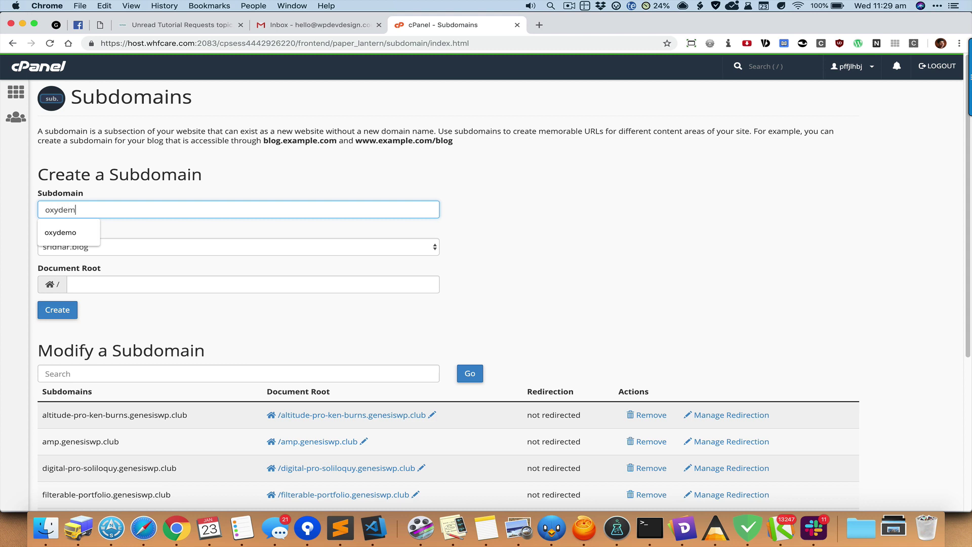
text(o)
click(472, 206)
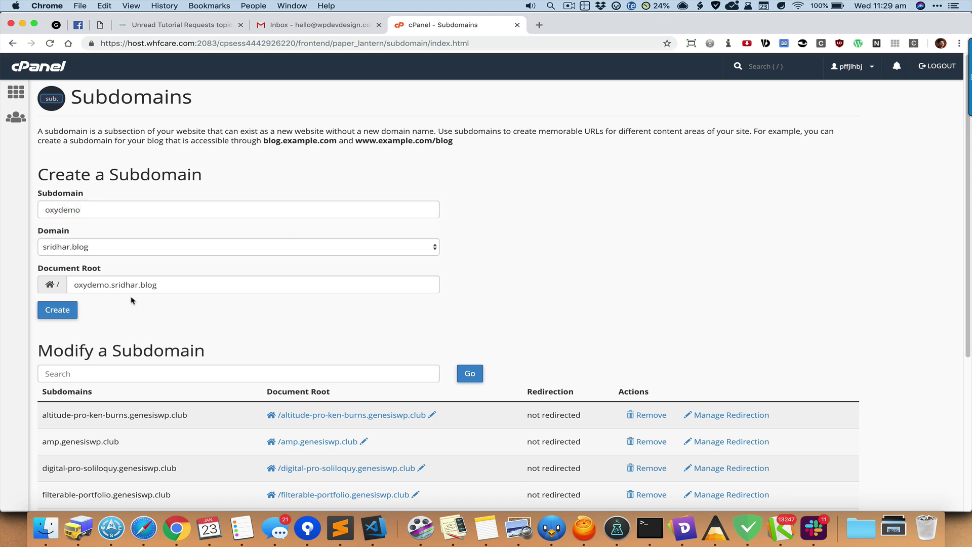
click(63, 313)
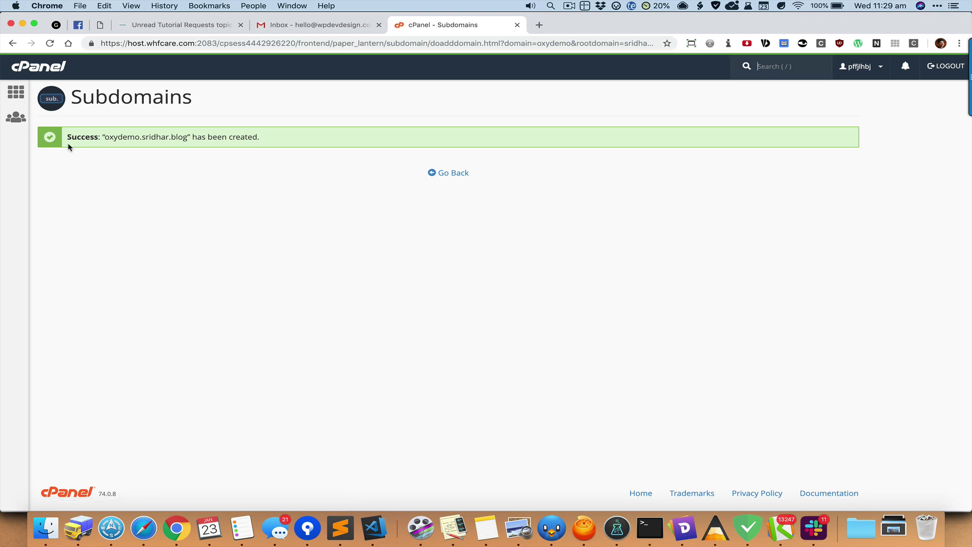
Issue a Let's Encrypt certificate for oxydemo.sridhar.blog, including its www alias.
click(19, 97)
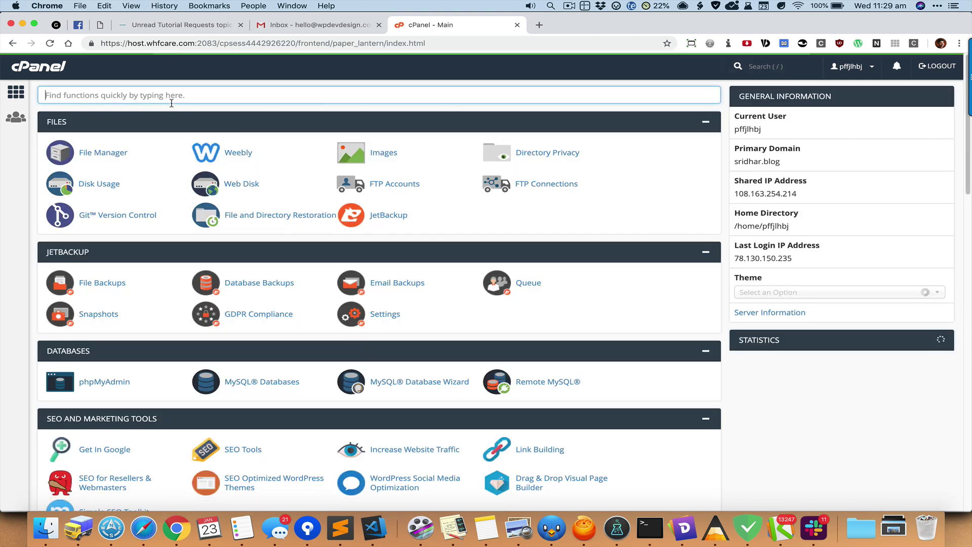
text(ssl)
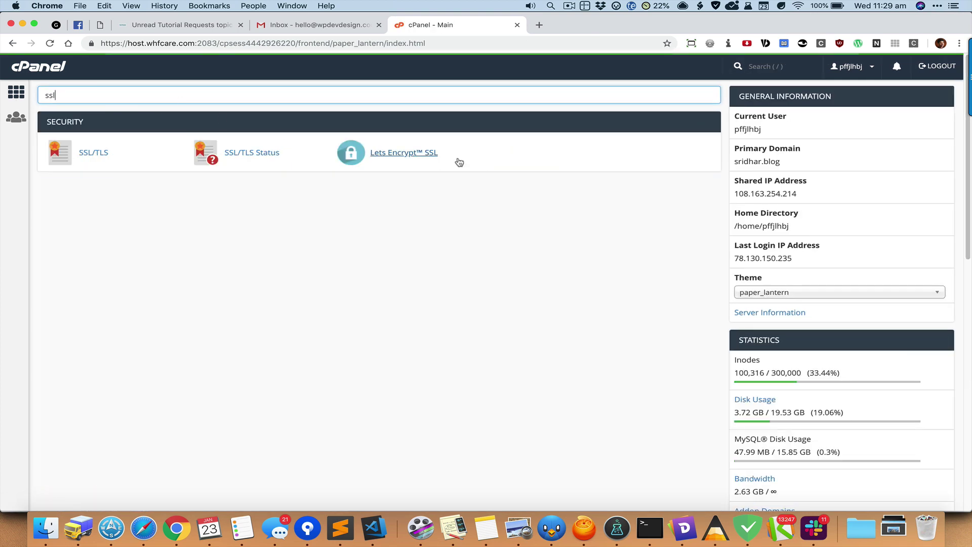
click(408, 155)
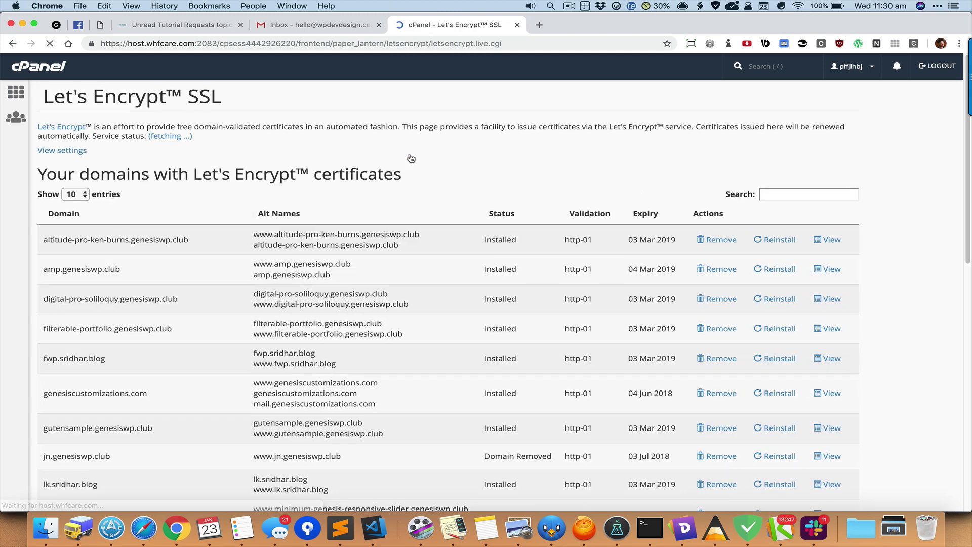
scroll(428, 167, down, 15)
scroll(486, 174, up, 1)
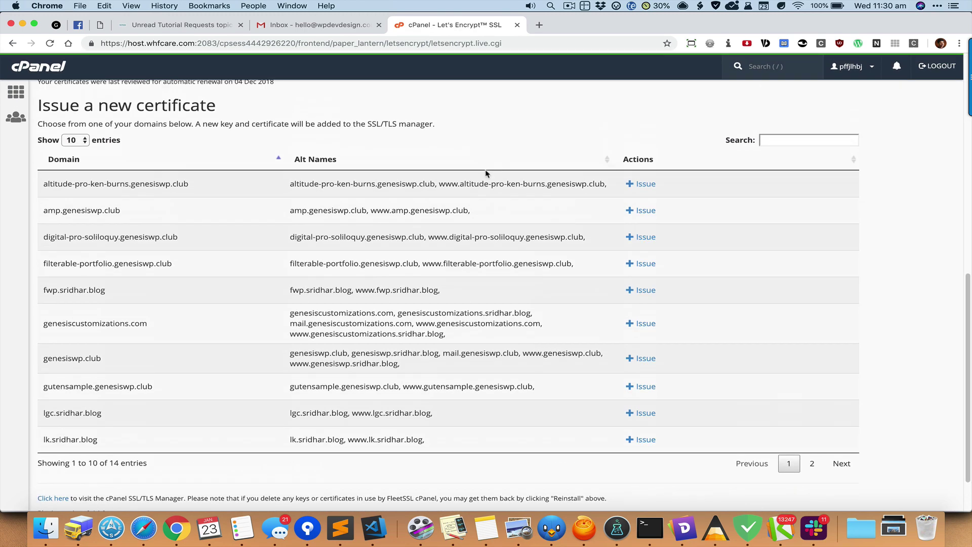
scroll(486, 173, up, 1)
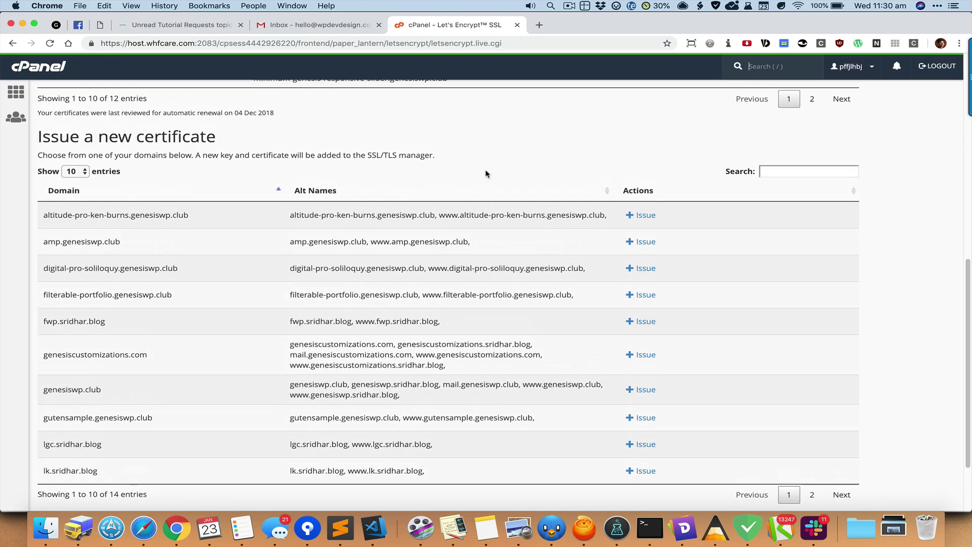
click(797, 171)
text(oxy)
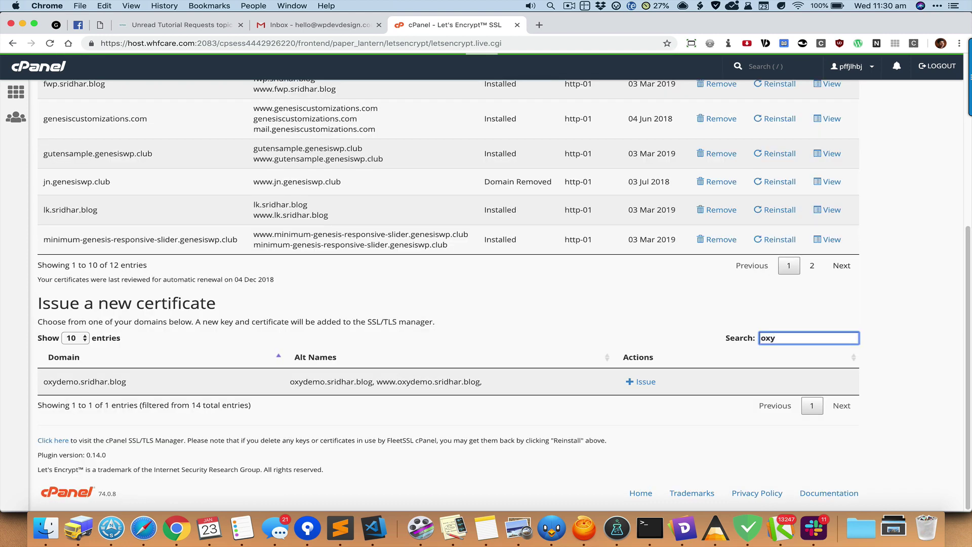
click(645, 383)
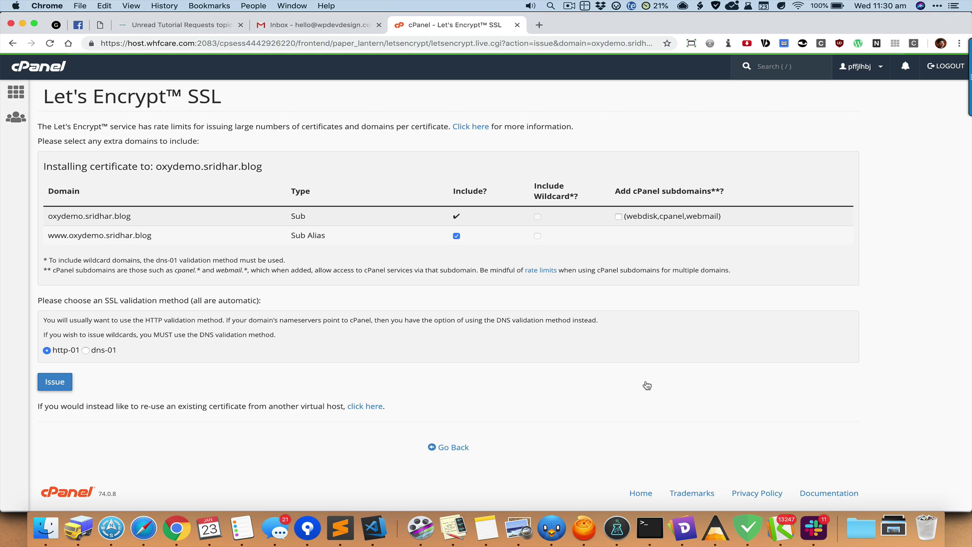
click(53, 382)
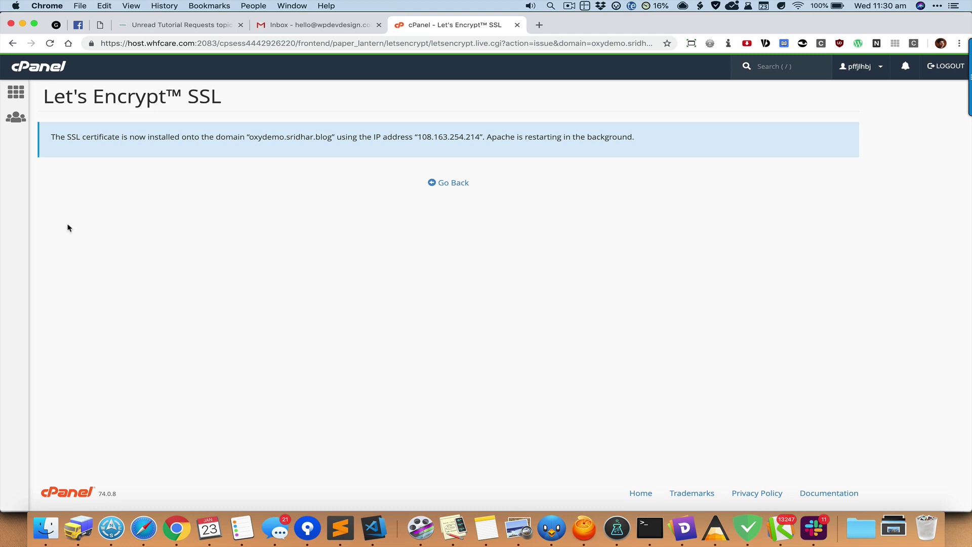
Open the Softaculous WordPress installation form from cPanel.
click(16, 97)
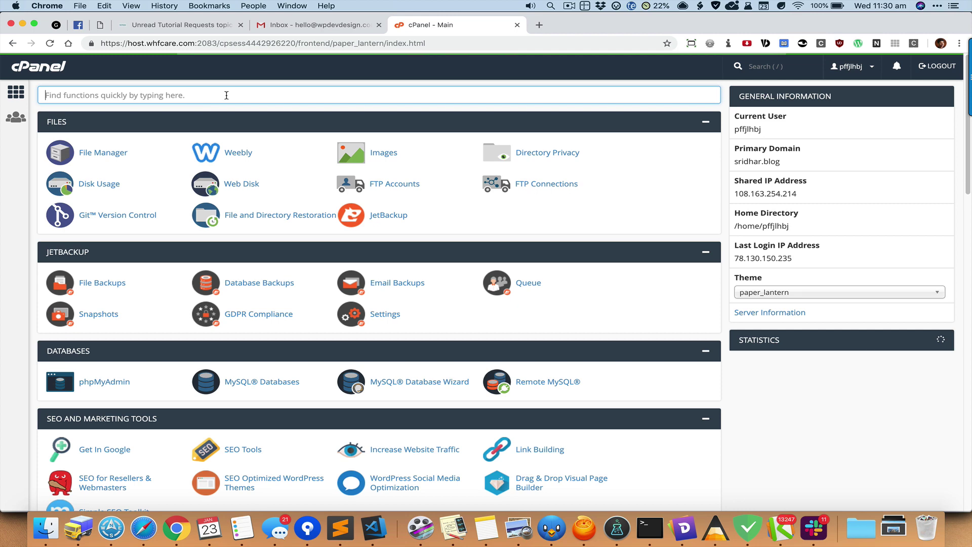
text(soft)
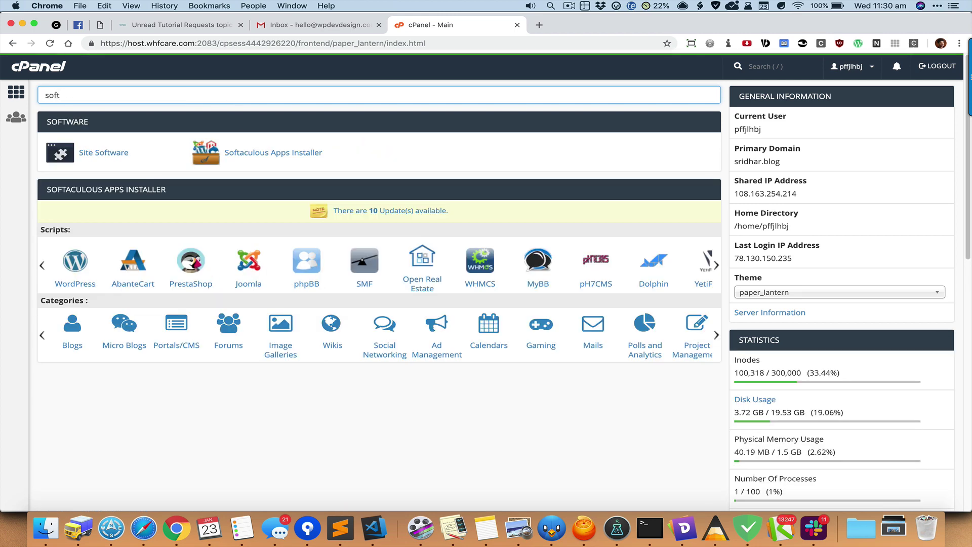
click(94, 276)
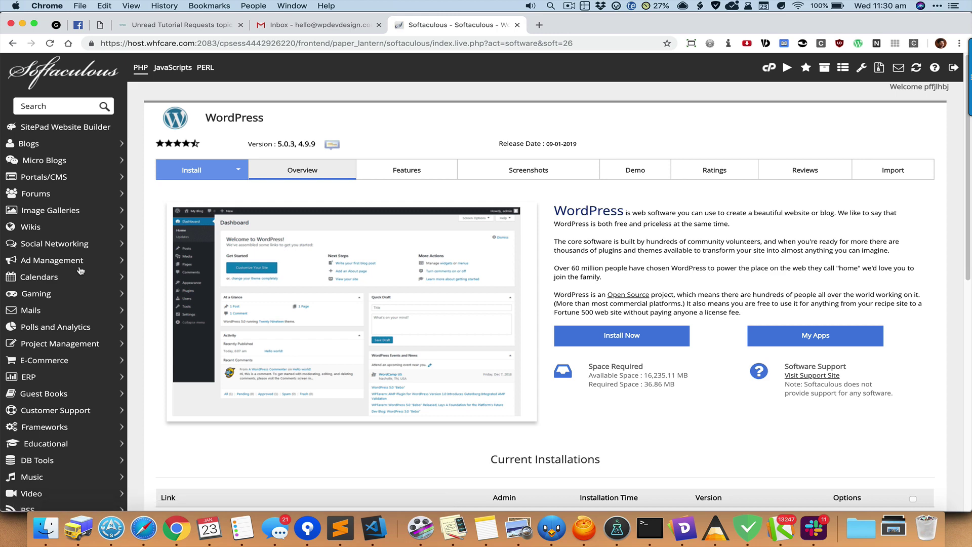
click(622, 336)
click(545, 266)
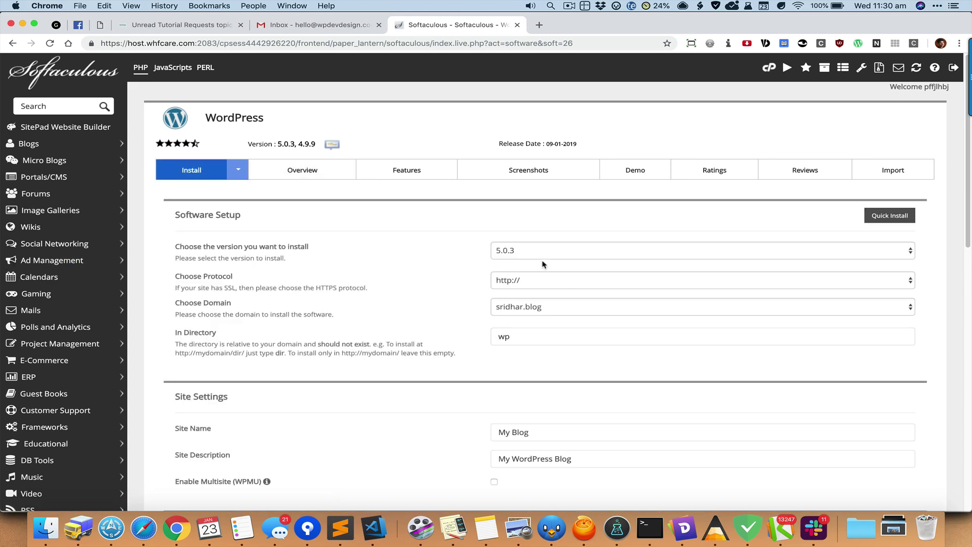
scroll(547, 263, down, 1)
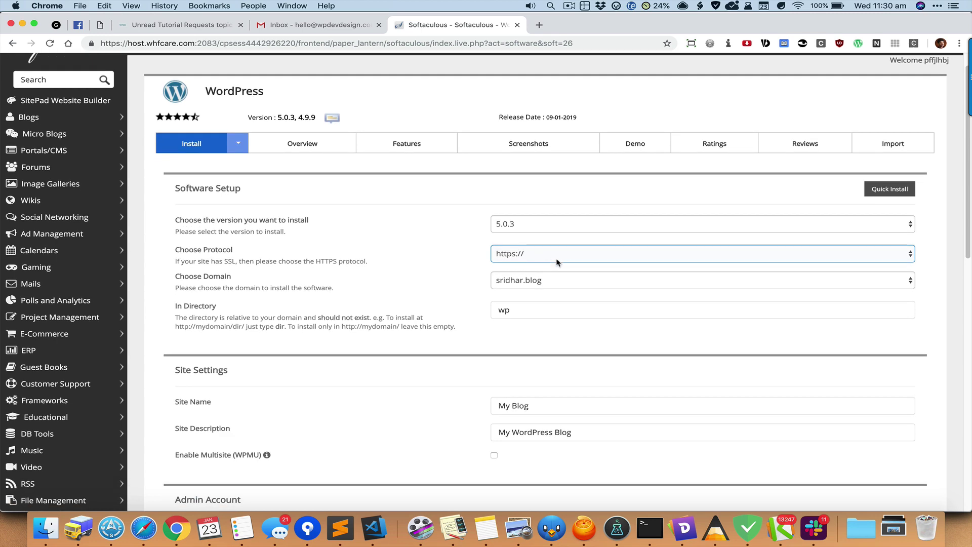
click(549, 282)
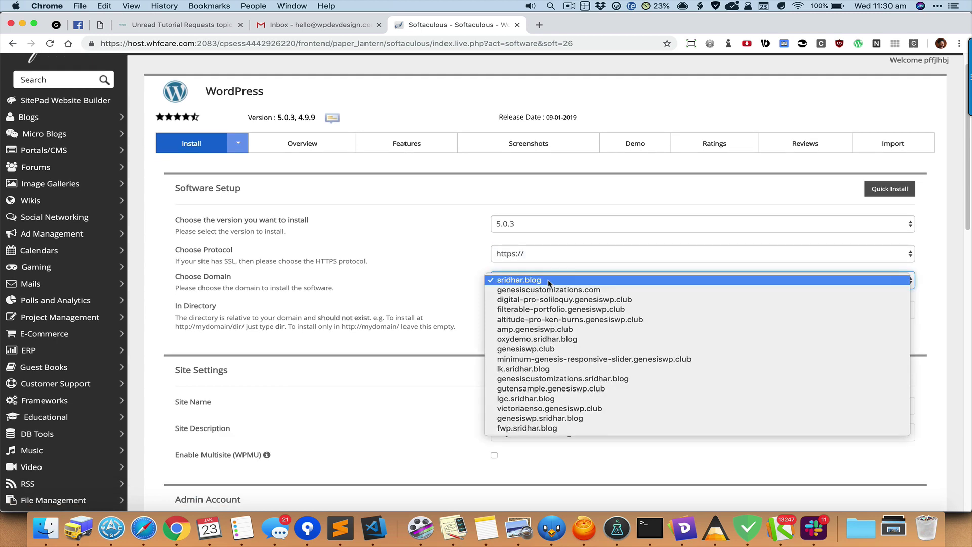
click(557, 339)
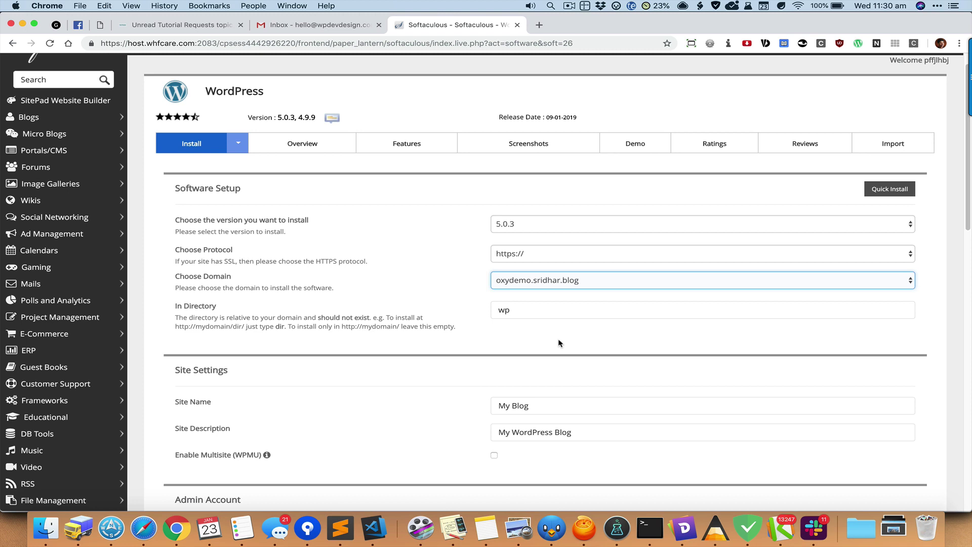
scroll(469, 314, down, 1)
click(530, 300)
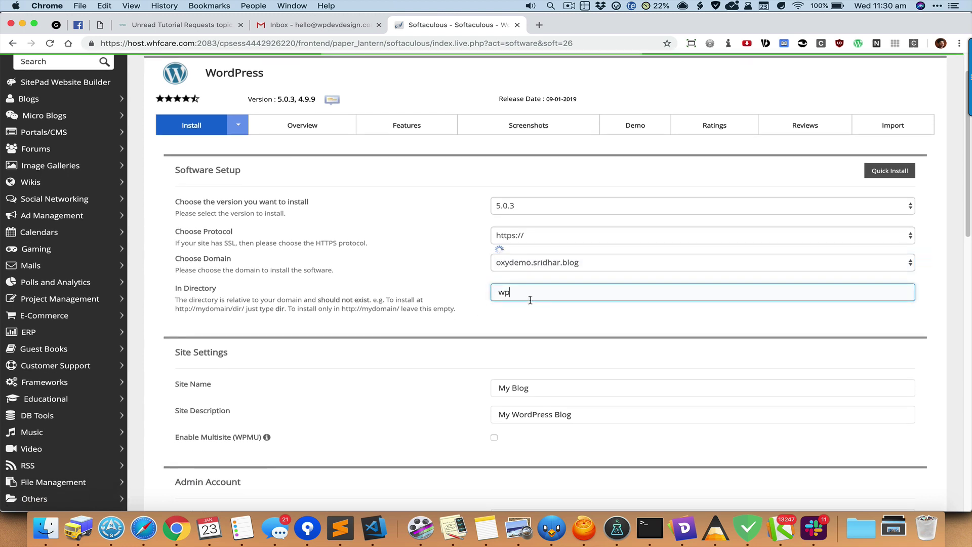
Clear the wp install directory, generate a strong admin password and copy it.
double_click(530, 299)
key(BackSpace)
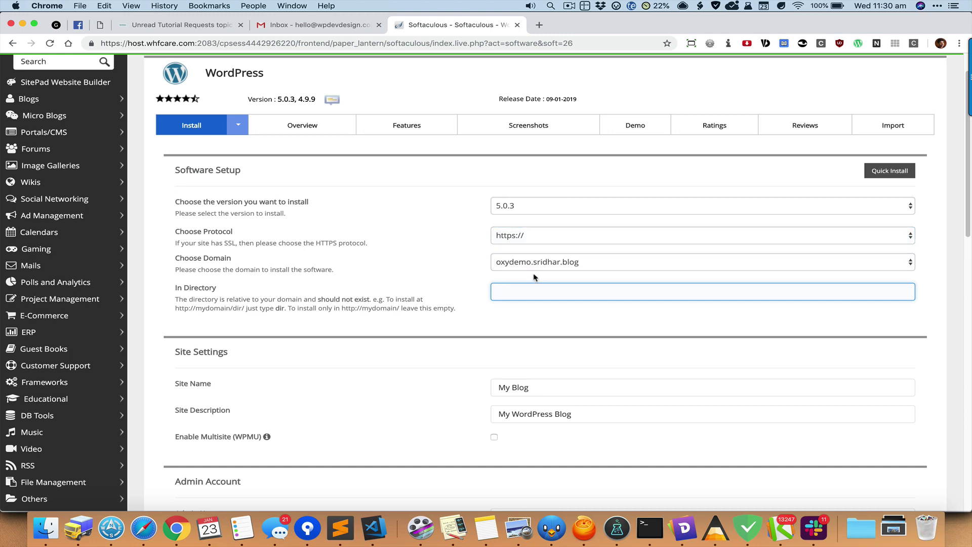
scroll(535, 276, down, 5)
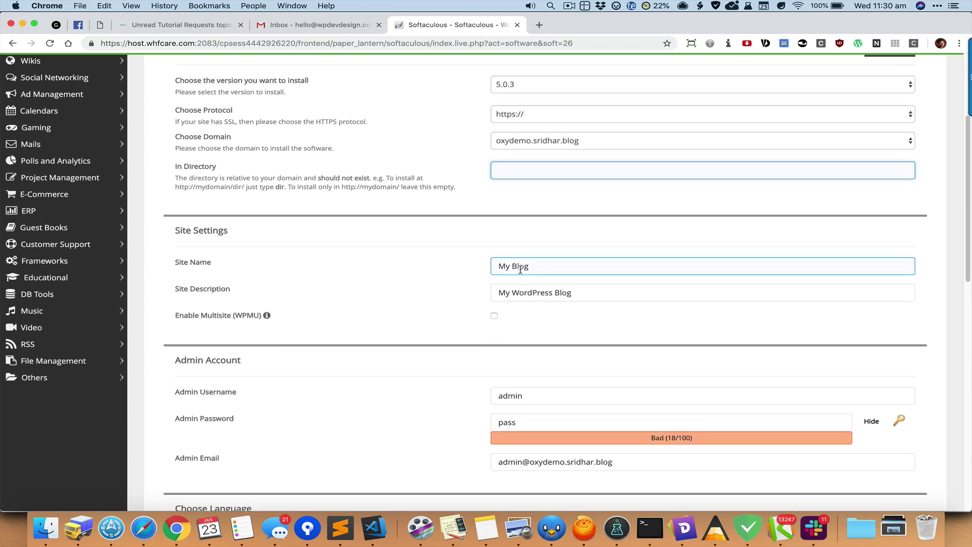
scroll(525, 285, down, 1)
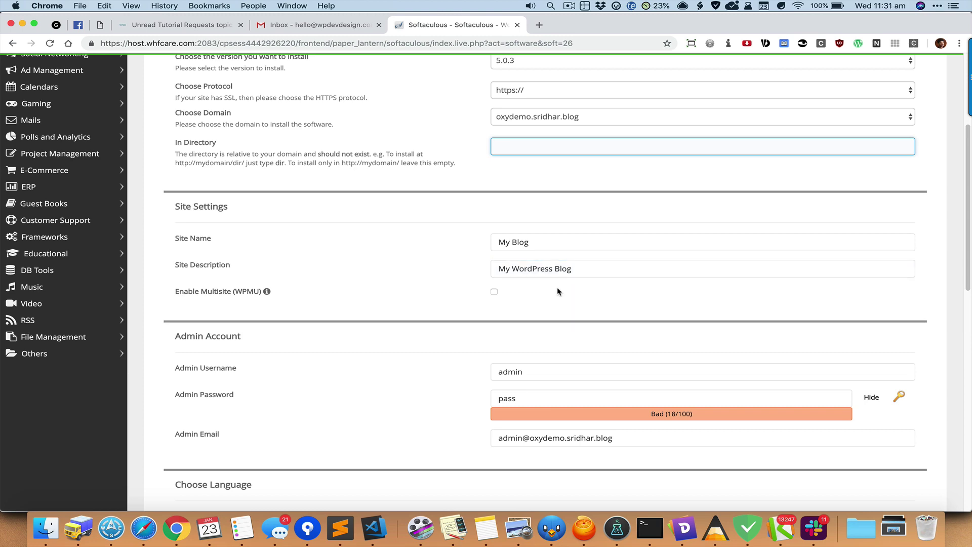
scroll(558, 291, down, 4)
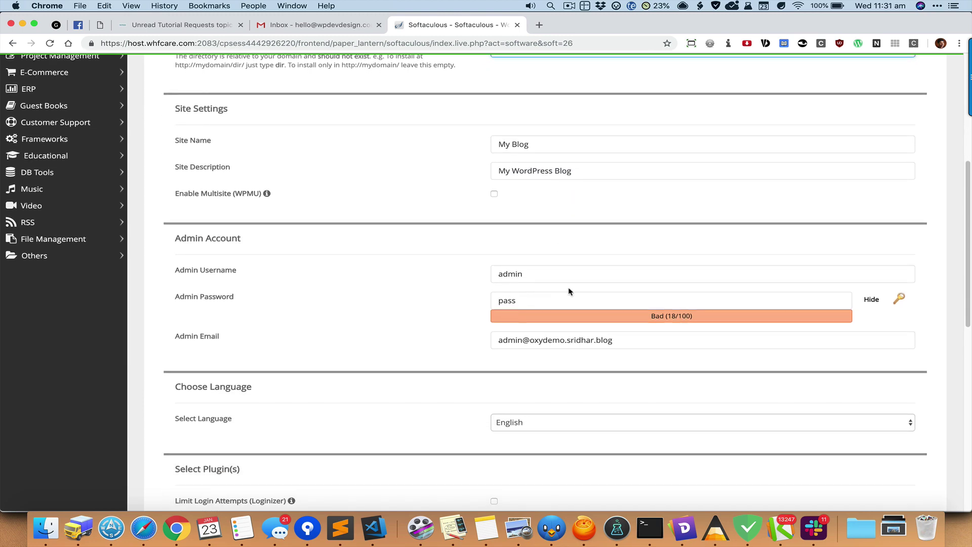
click(901, 301)
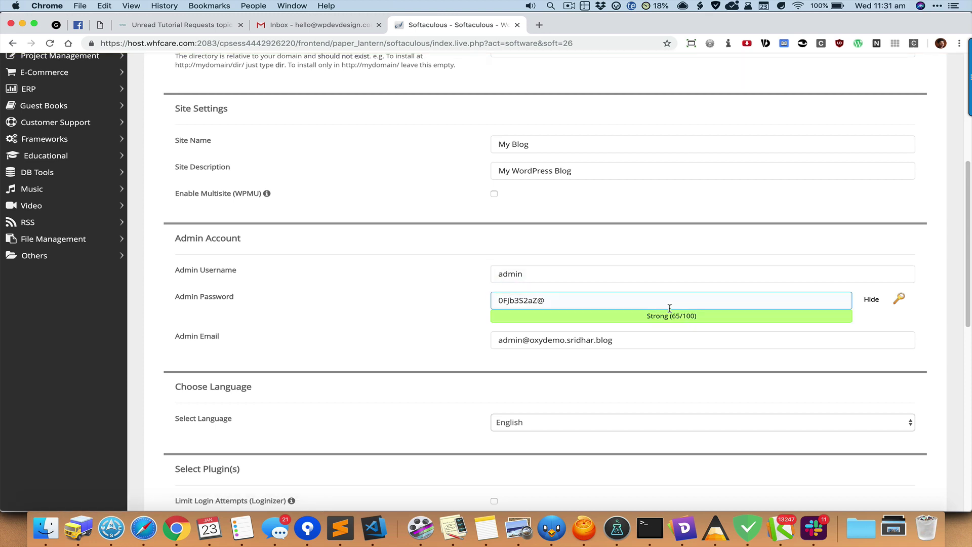
double_click(635, 302)
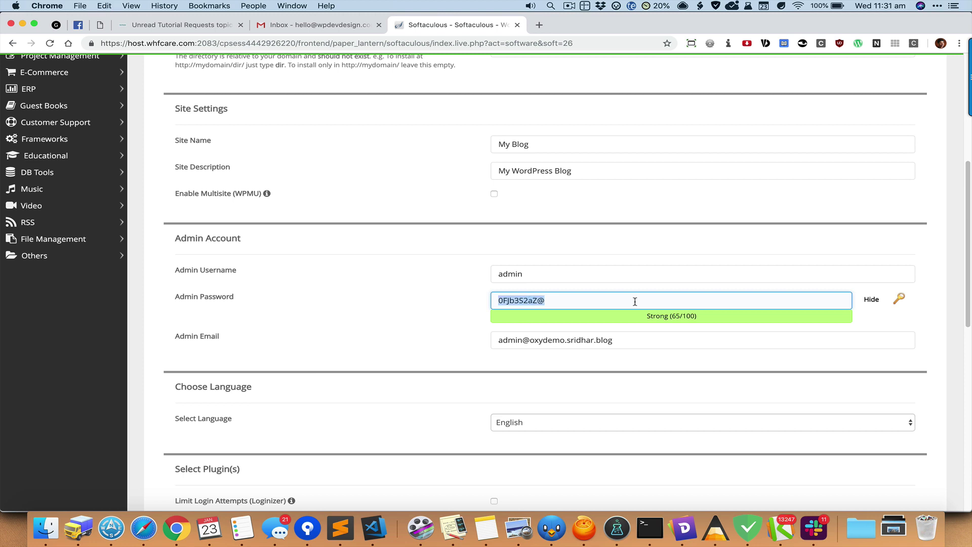
key(super+c)
Record the admin login as 'admin / <password>' on a new line in the Sublime note.
key(super+Tab)
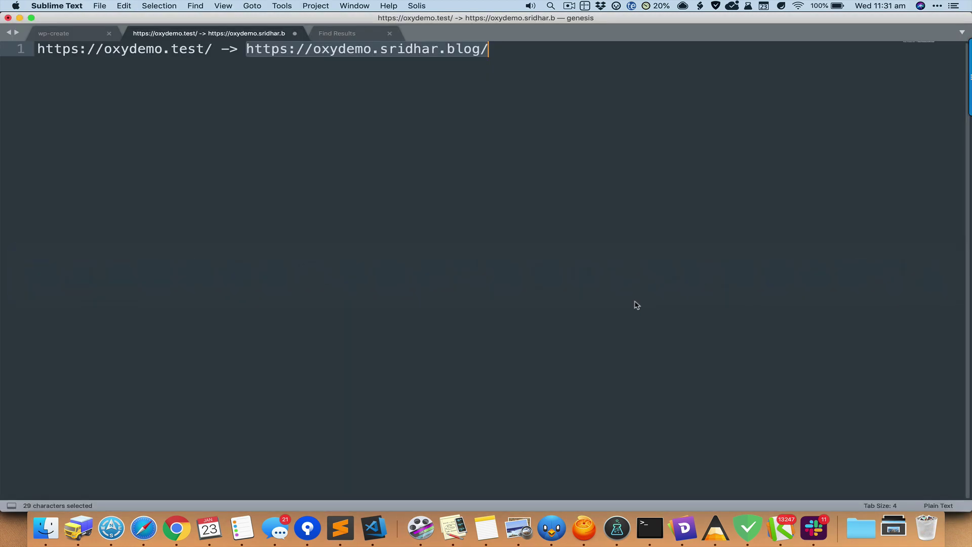
key(Right)
key(Return)
key(Return)
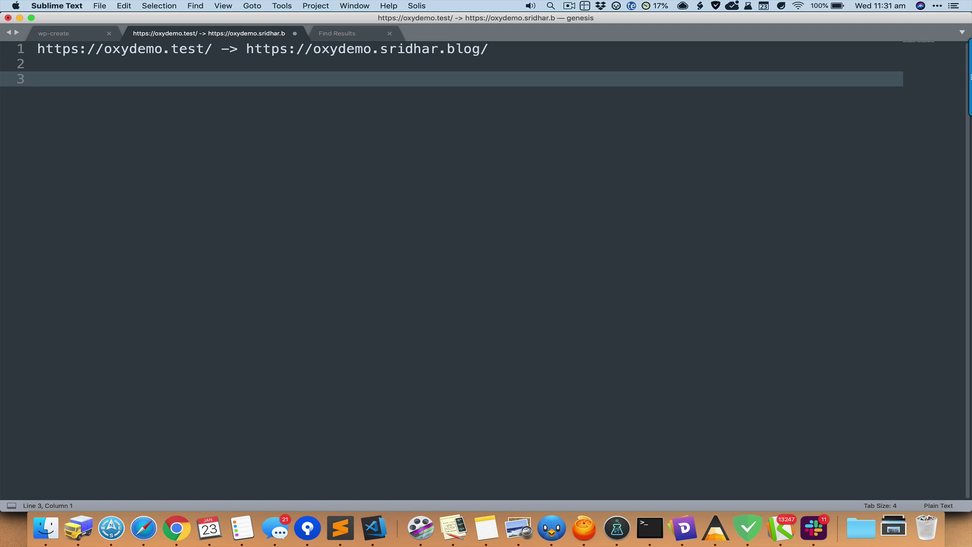
text(admin /)
key(super+v)
key(super+Tab)
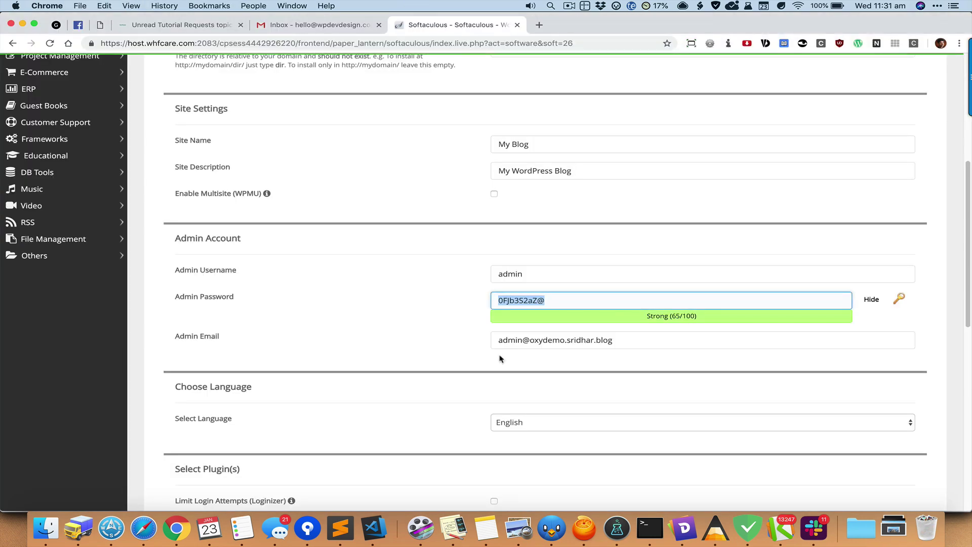
scroll(499, 359, down, 3)
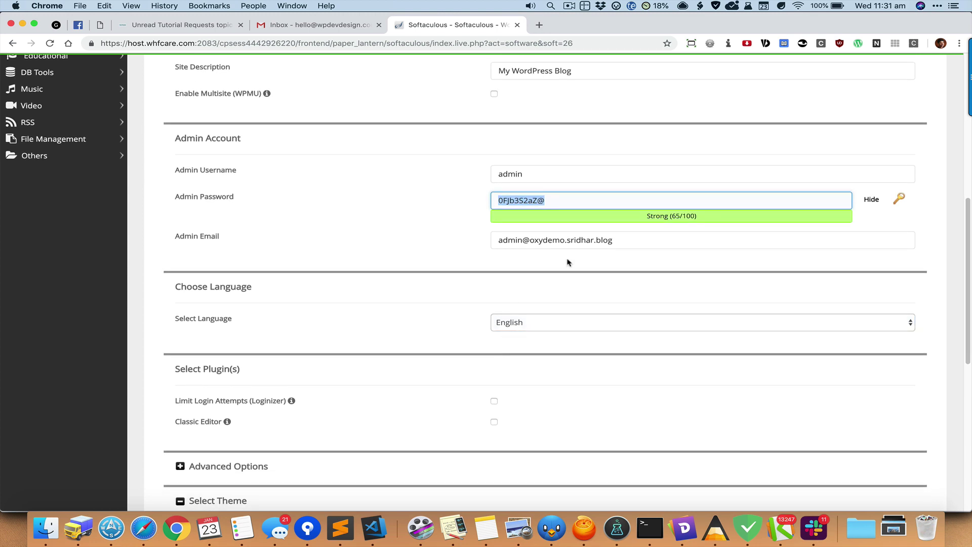
click(611, 239)
key(super+a)
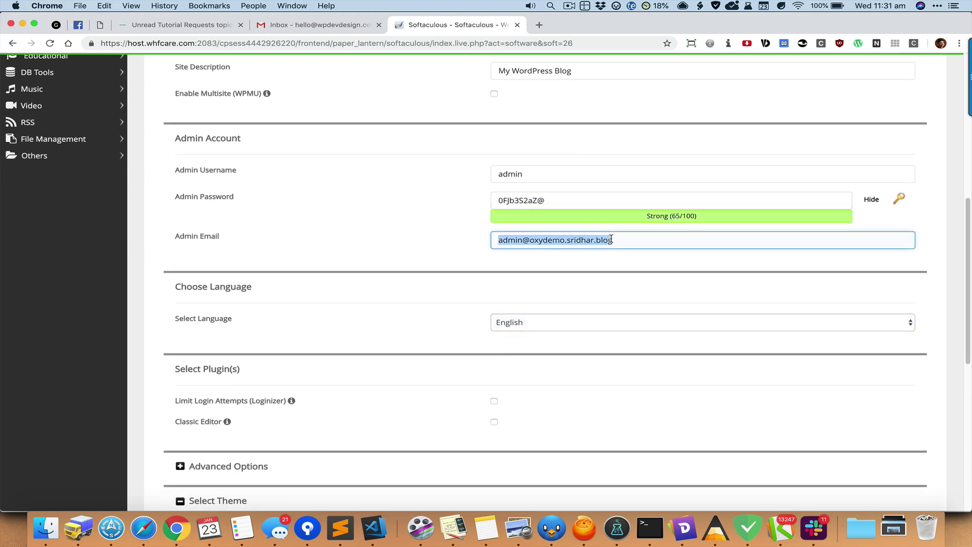
click(454, 259)
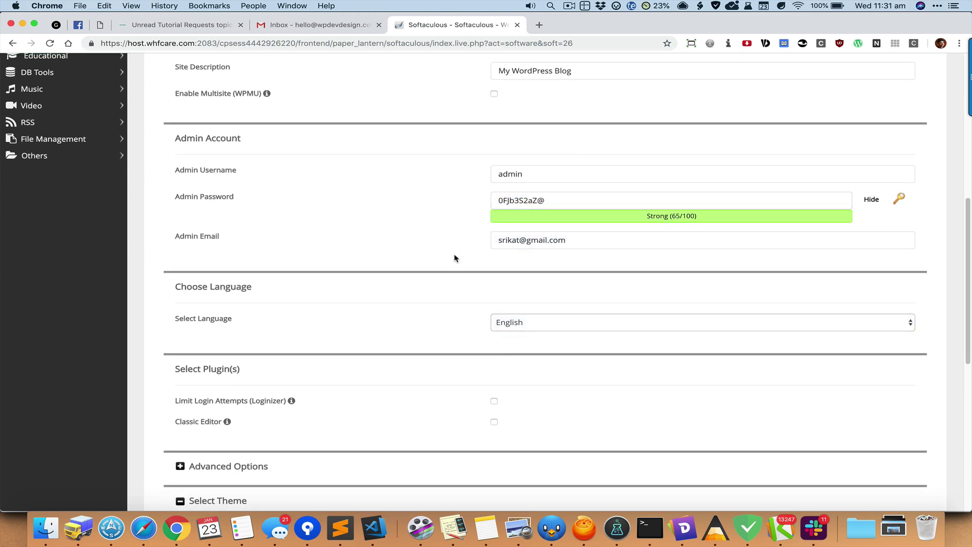
Submit the WordPress installation from the bottom of the form.
scroll(455, 259, down, 1)
scroll(454, 259, down, 1)
scroll(455, 258, down, 1)
scroll(455, 259, down, 1)
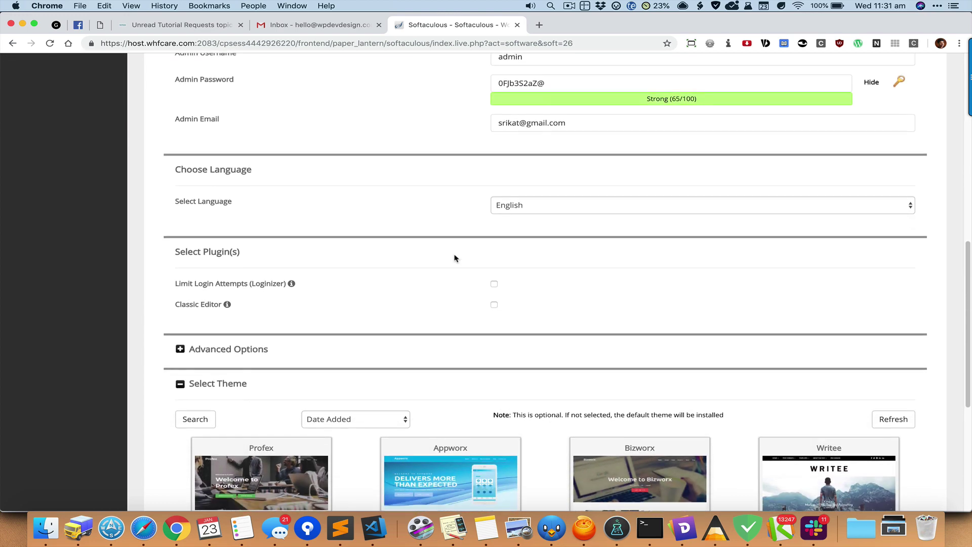
scroll(454, 258, down, 1)
scroll(454, 258, down, 1)
scroll(455, 258, down, 2)
scroll(455, 258, down, 1)
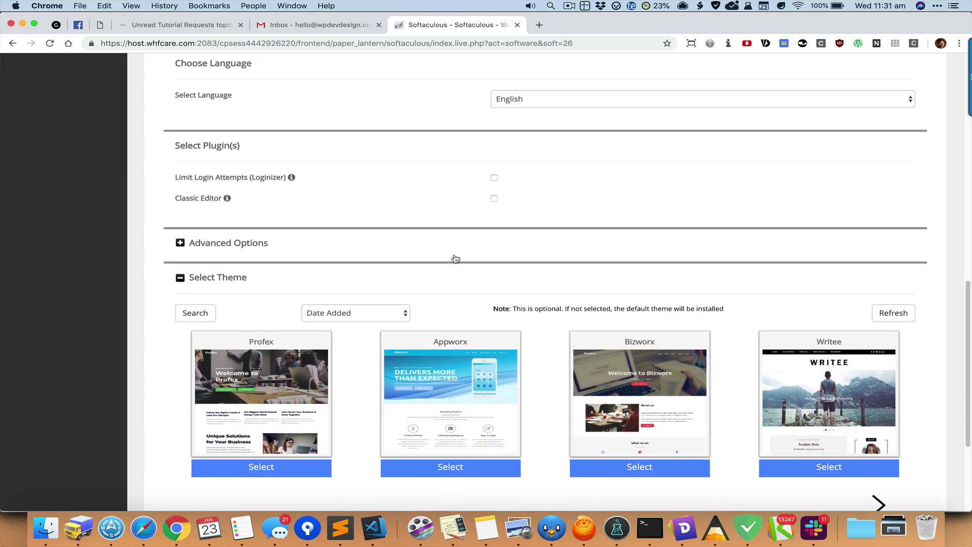
scroll(455, 259, down, 3)
scroll(450, 273, down, 2)
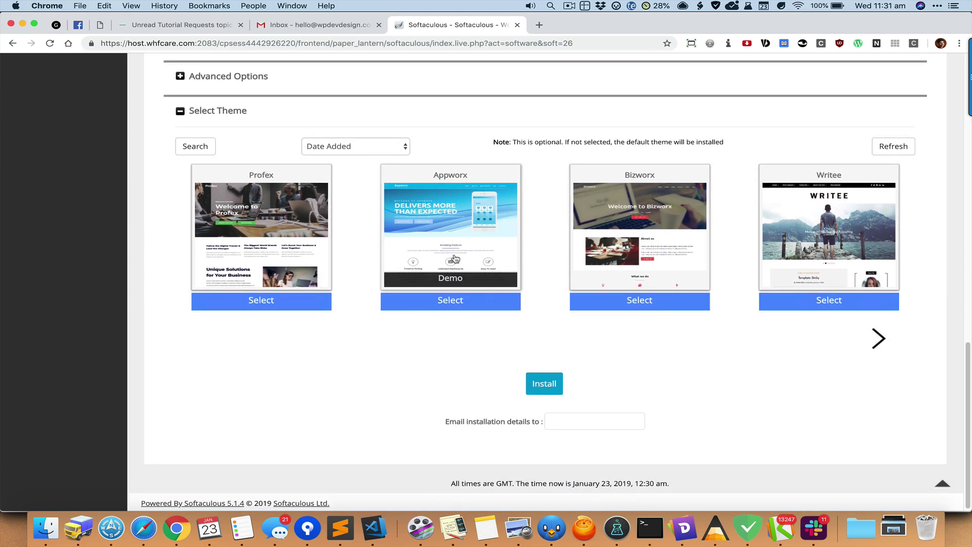
click(549, 381)
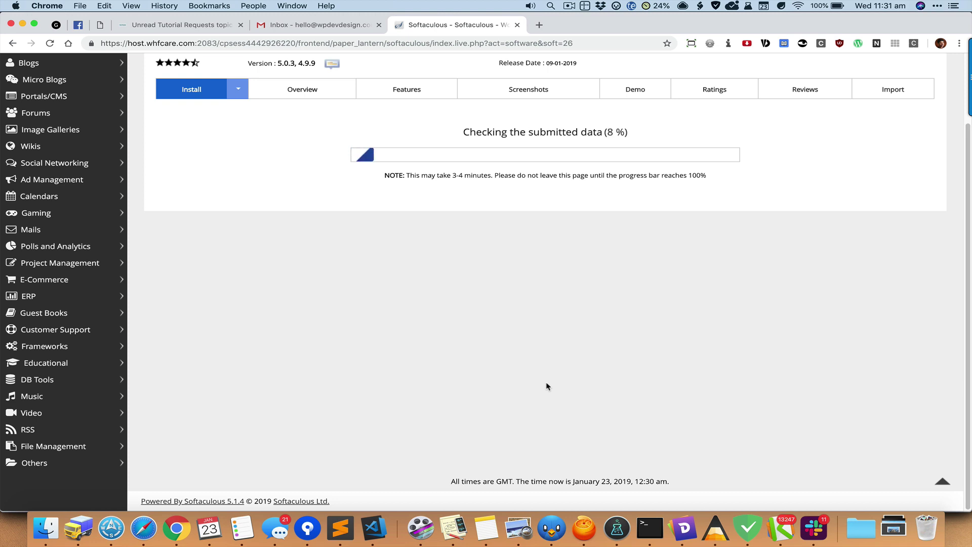
key(super+Tab)
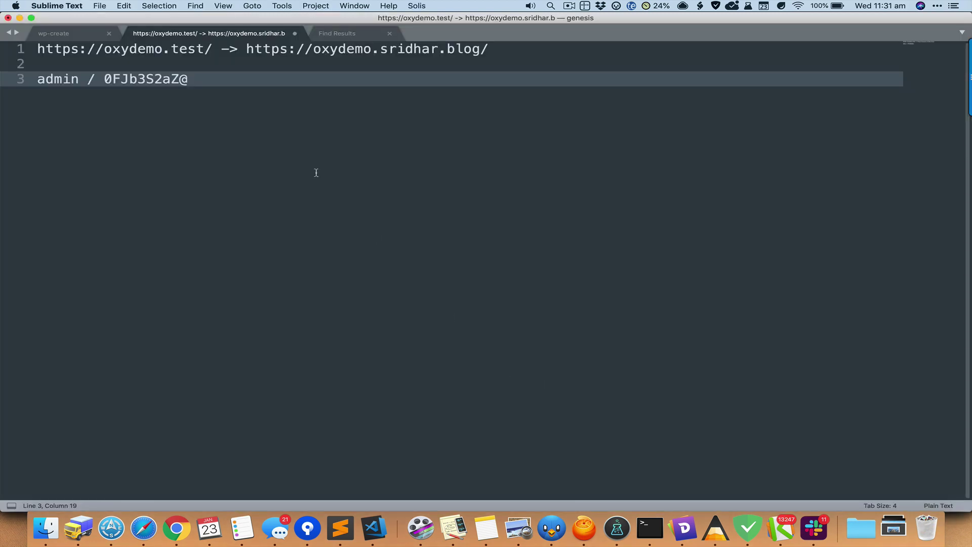
drag(247, 49, 488, 49)
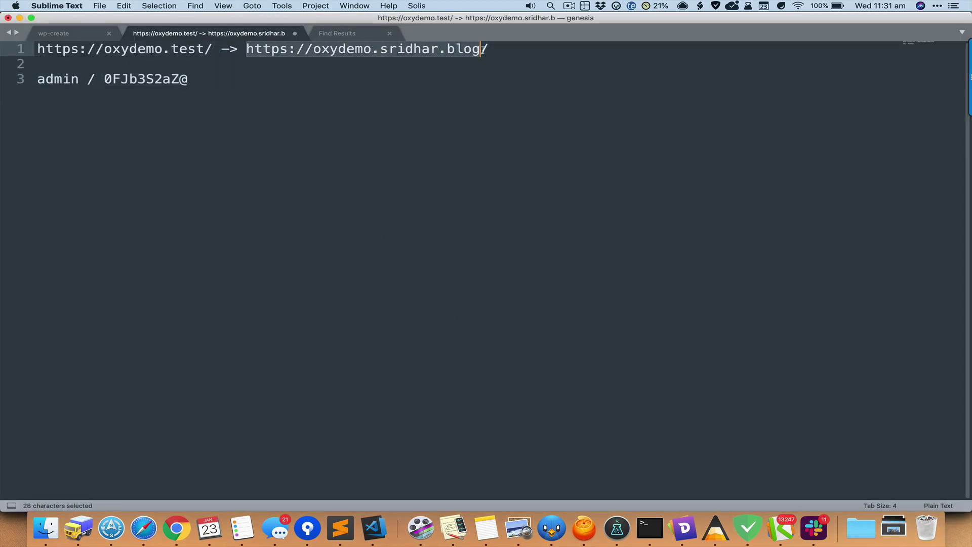
key(super+c)
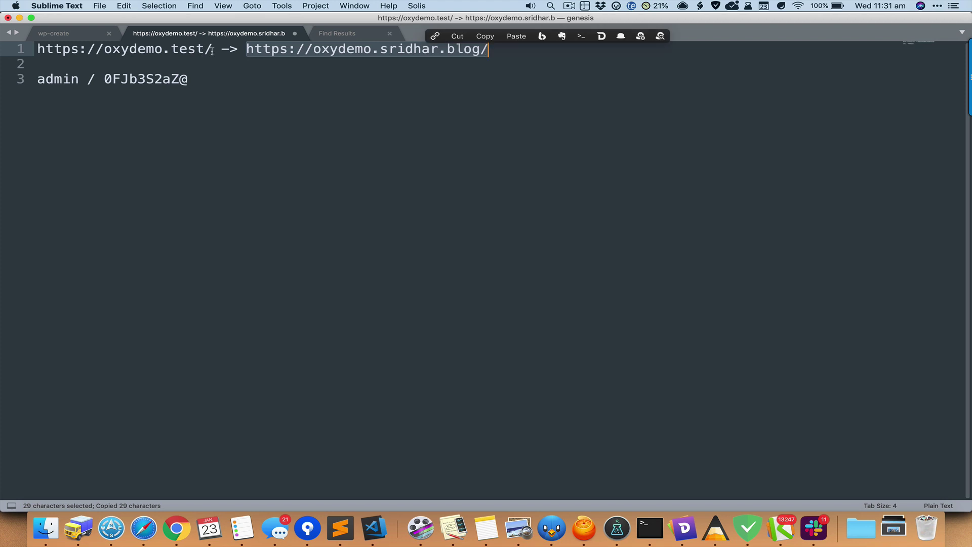
drag(212, 49, 38, 50)
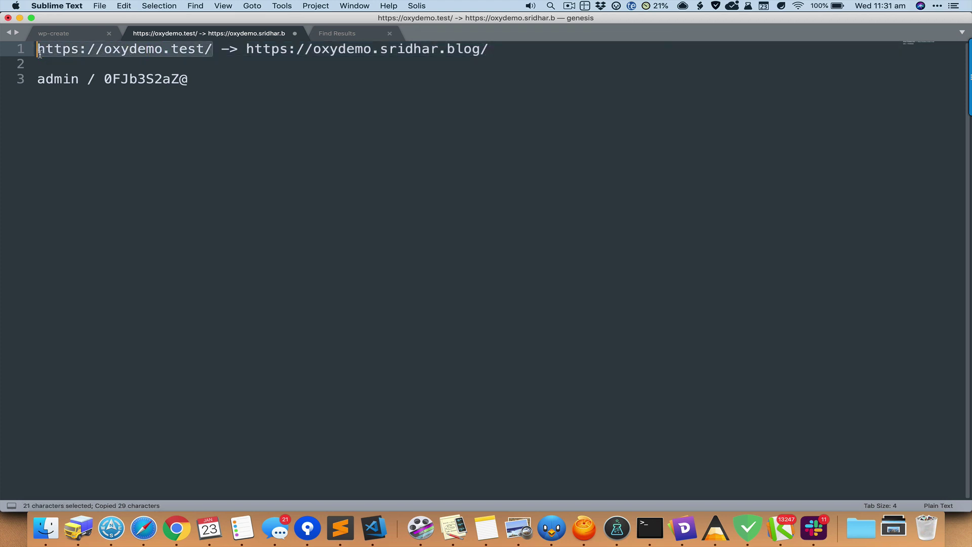
key(super+c)
click(185, 133)
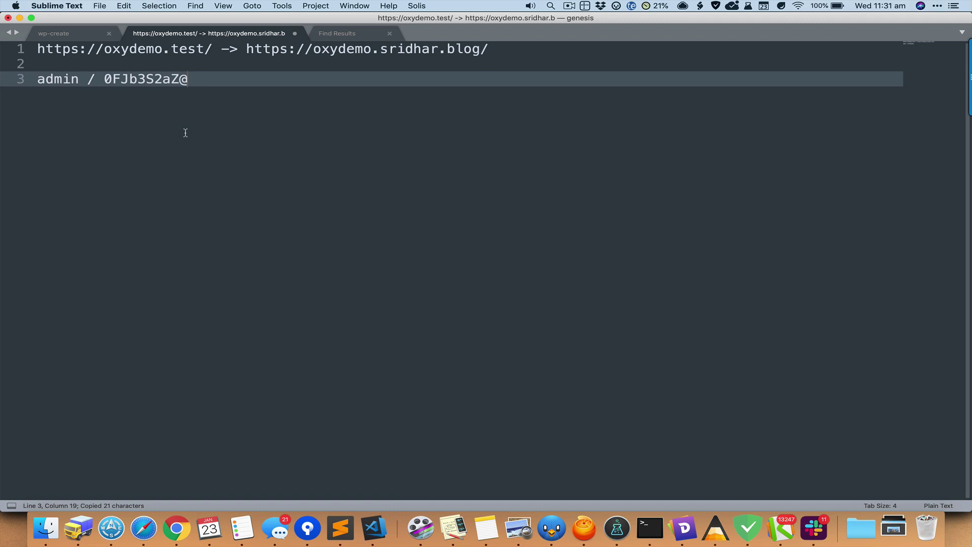
key(super+Tab)
key(super+grave)
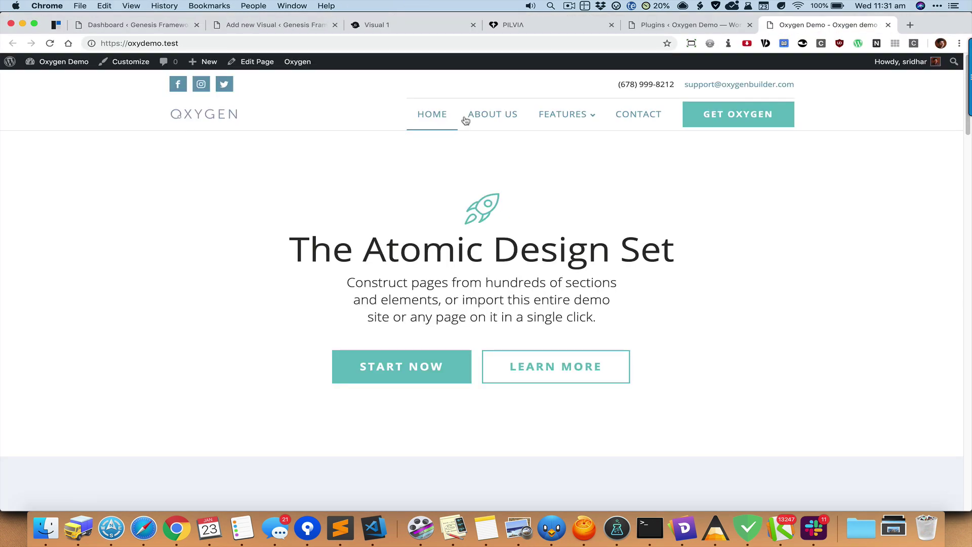
Search Plugins > Add New for All-in-One WP Migration on the local site, then install and activate it.
click(692, 24)
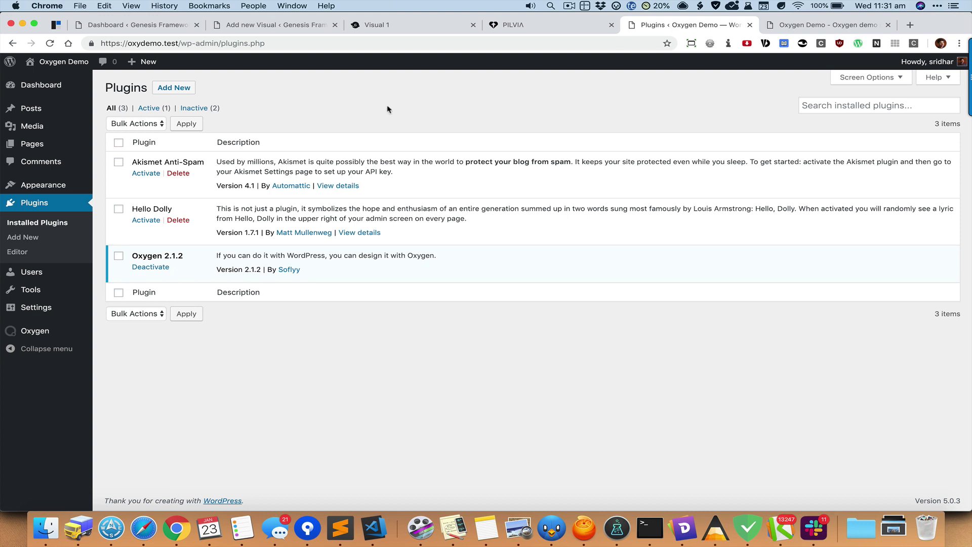
click(178, 89)
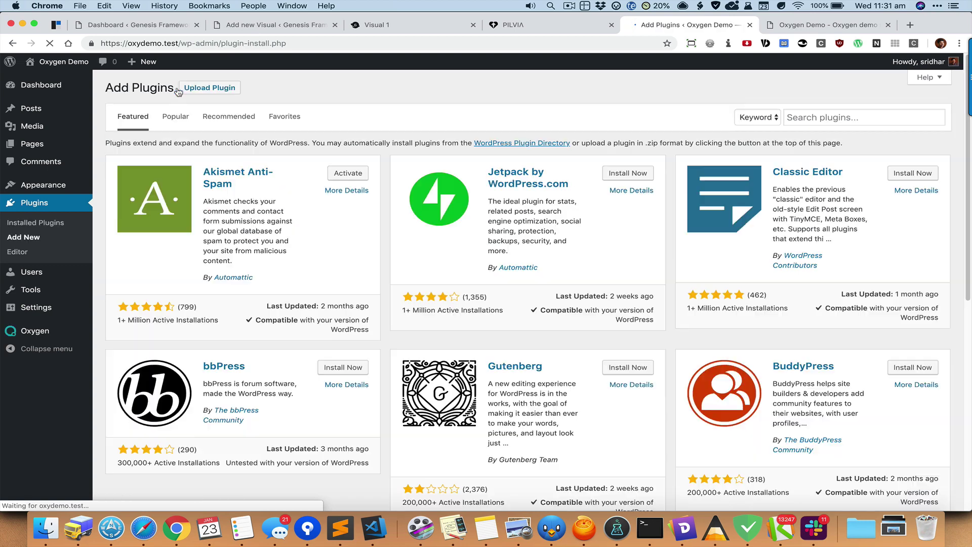
click(915, 119)
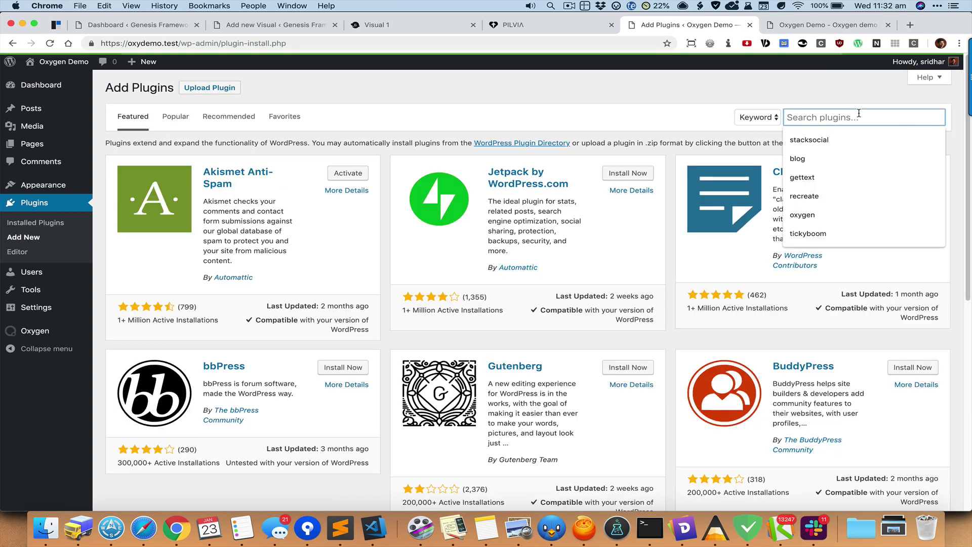
key(super+v)
key(Return)
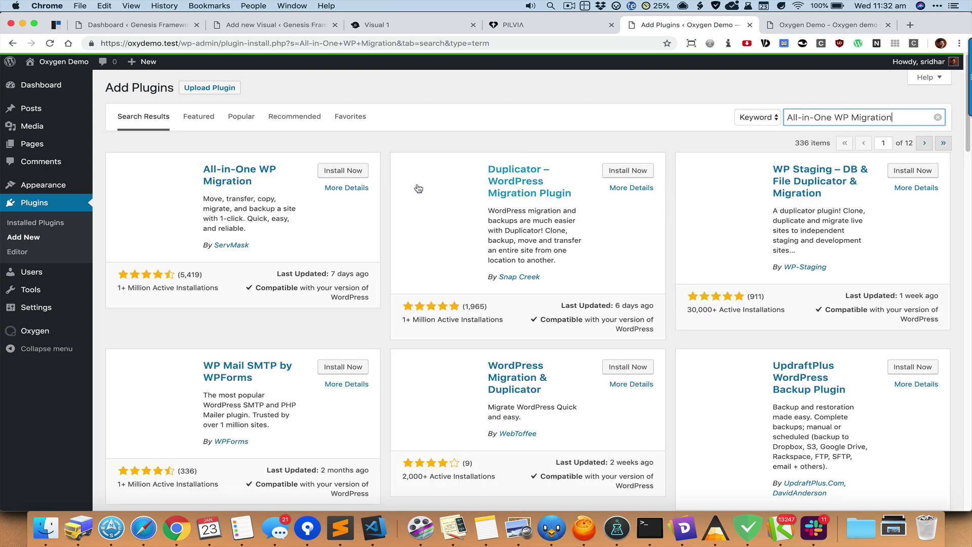
click(364, 172)
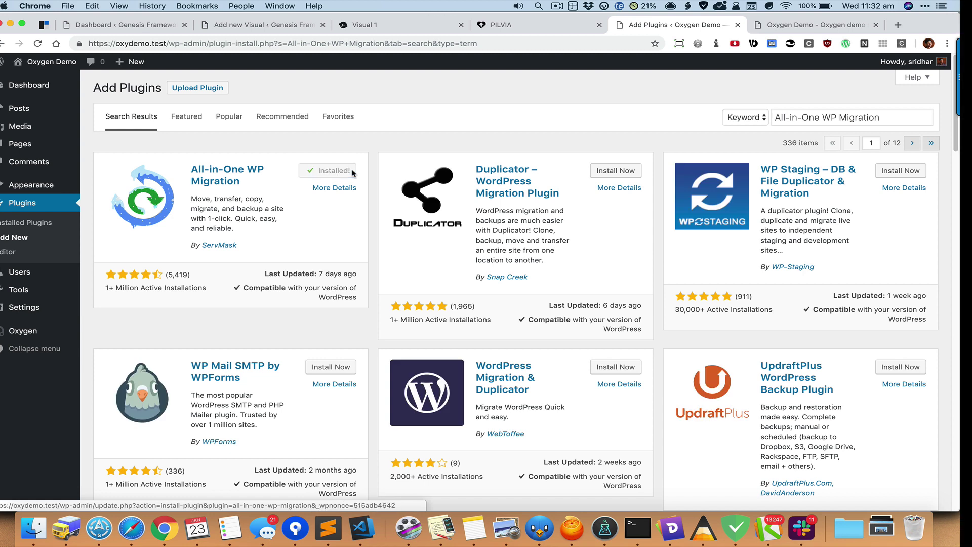
click(331, 174)
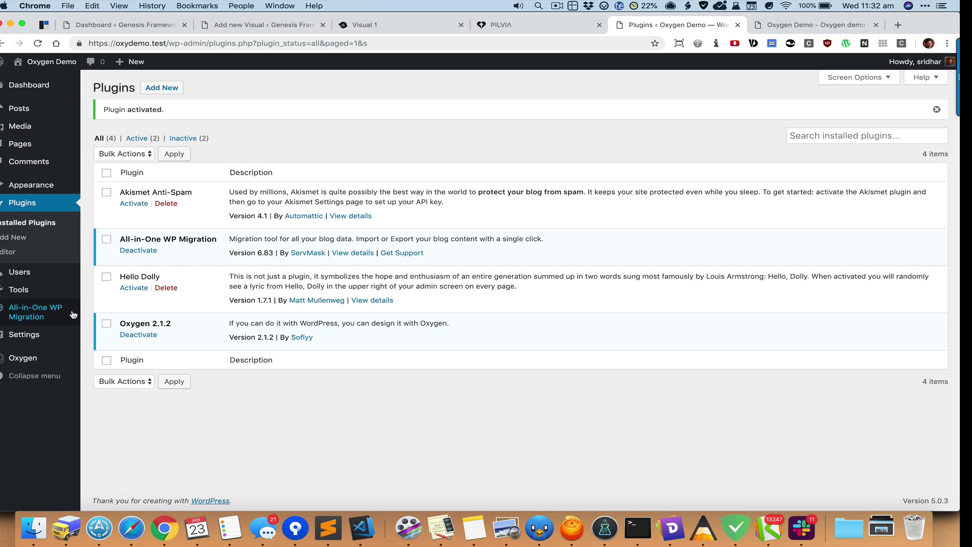
mouse_move(35, 311)
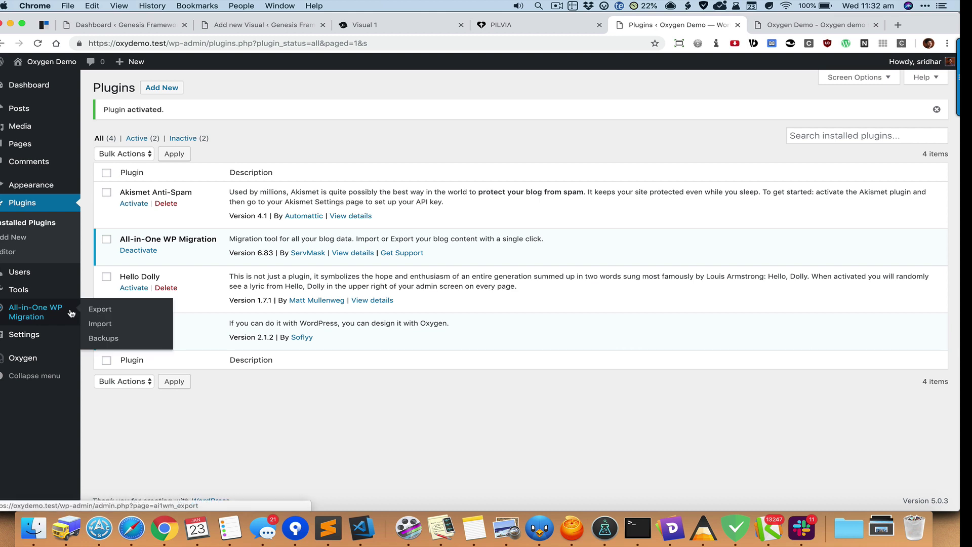
Export the whole local site to a file, excluding post revisions, then close the download dialog.
click(97, 311)
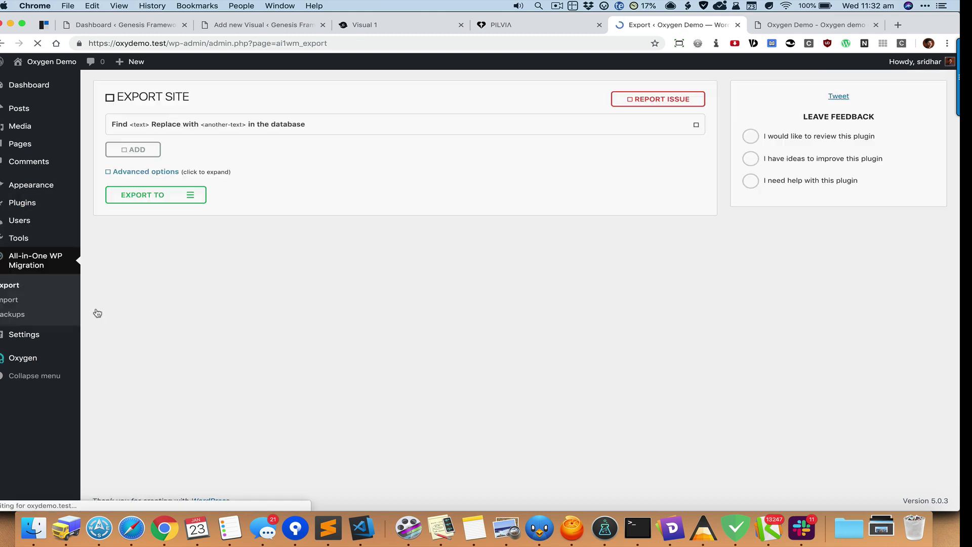
click(159, 175)
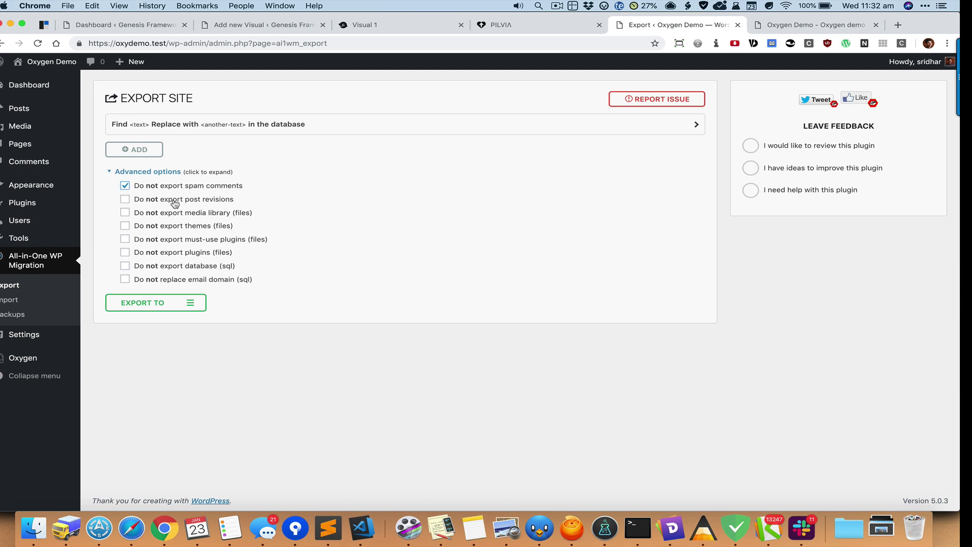
click(174, 204)
click(190, 304)
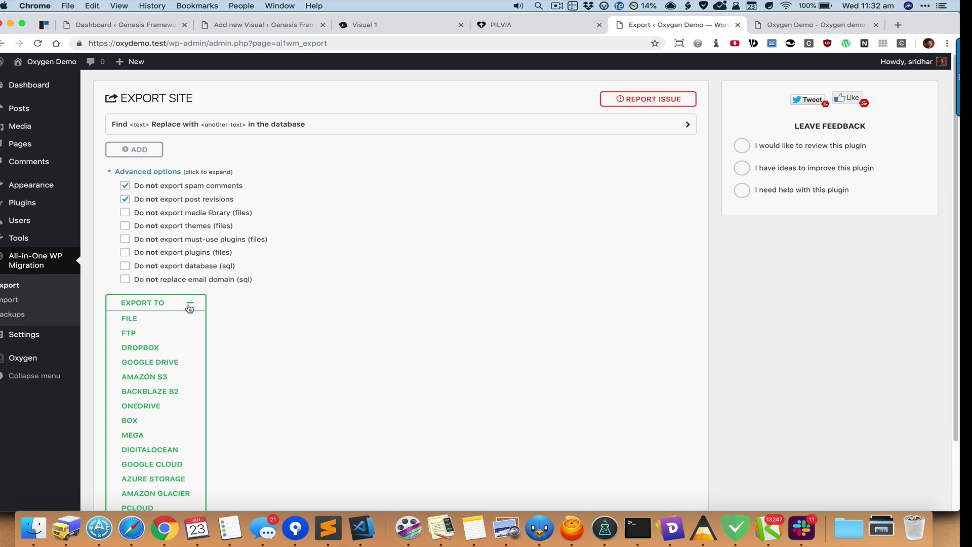
click(133, 319)
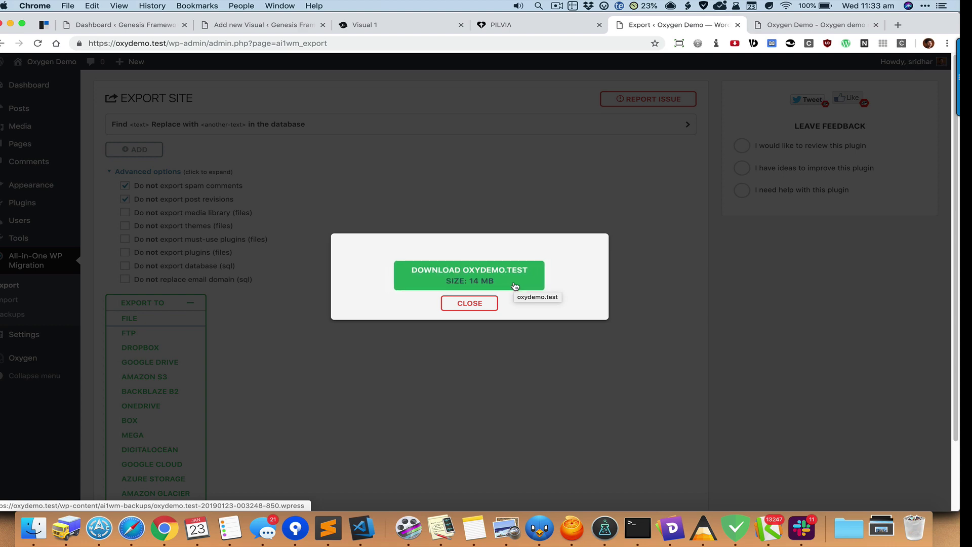
click(469, 305)
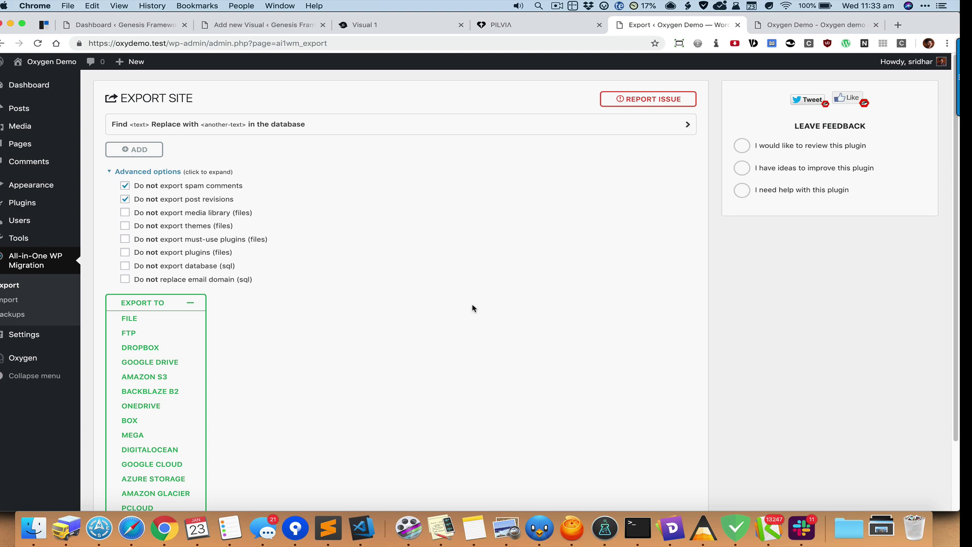
Locate the oxydemo .wpress backup in wp-content/ai1wm-backups in Path Finder, then return to Chrome.
key(super+Tab)
key(super+Tab)
key(super+Tab)
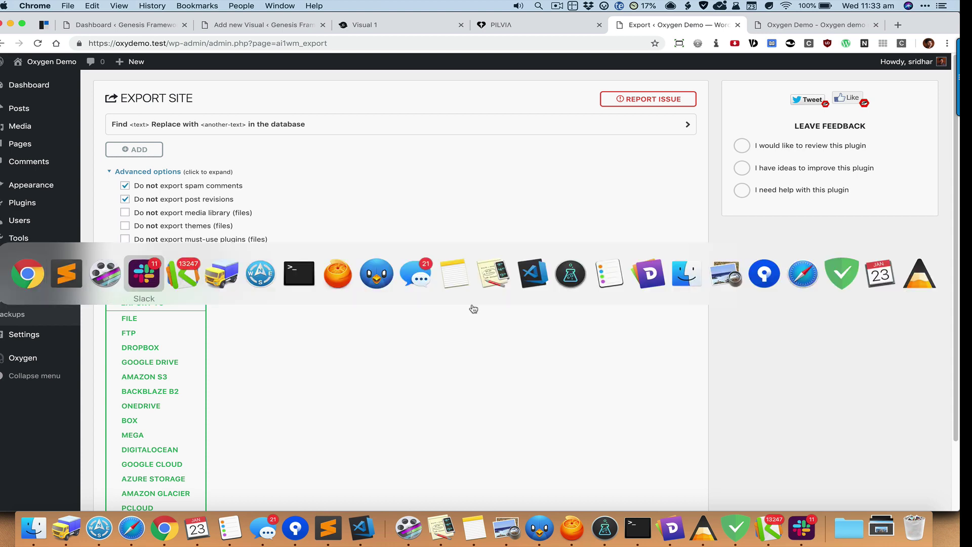
key(super+Tab)
key(super+Tab)
key(super+Tab)
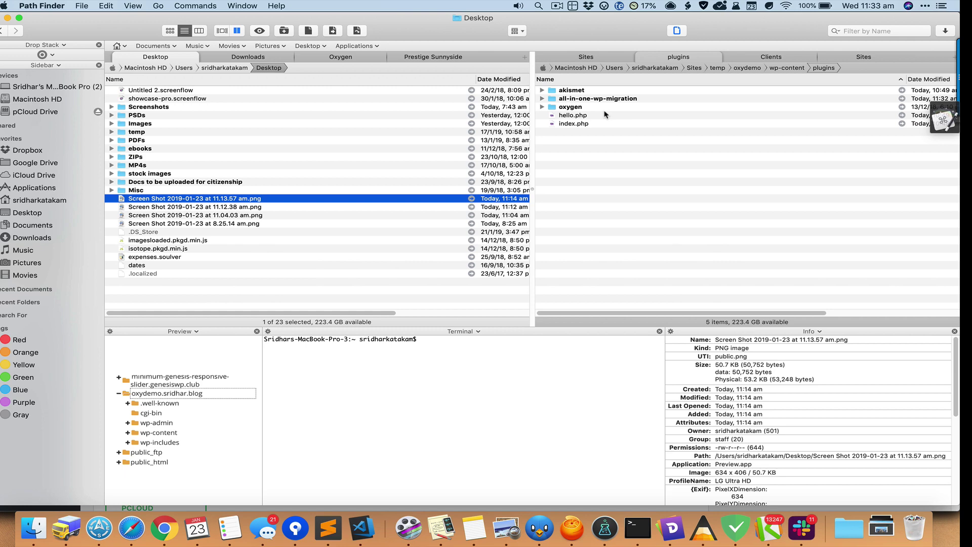
click(786, 69)
key(Up)
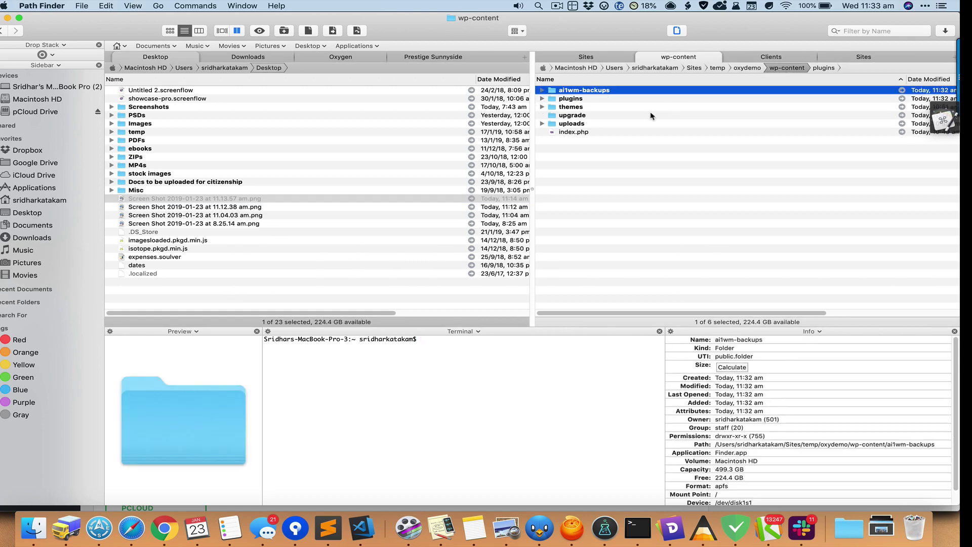
key(super+Down)
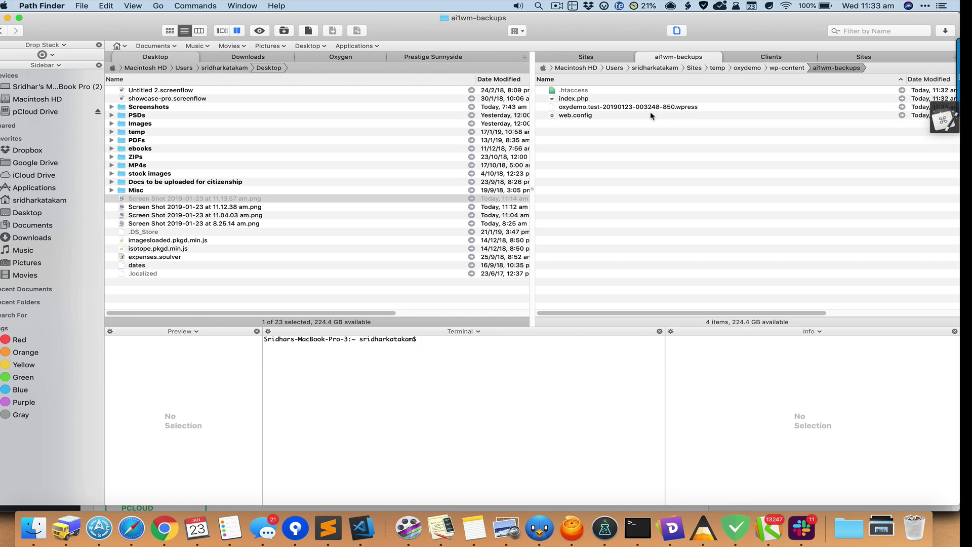
key(Down)
key(Down)
key(Down)
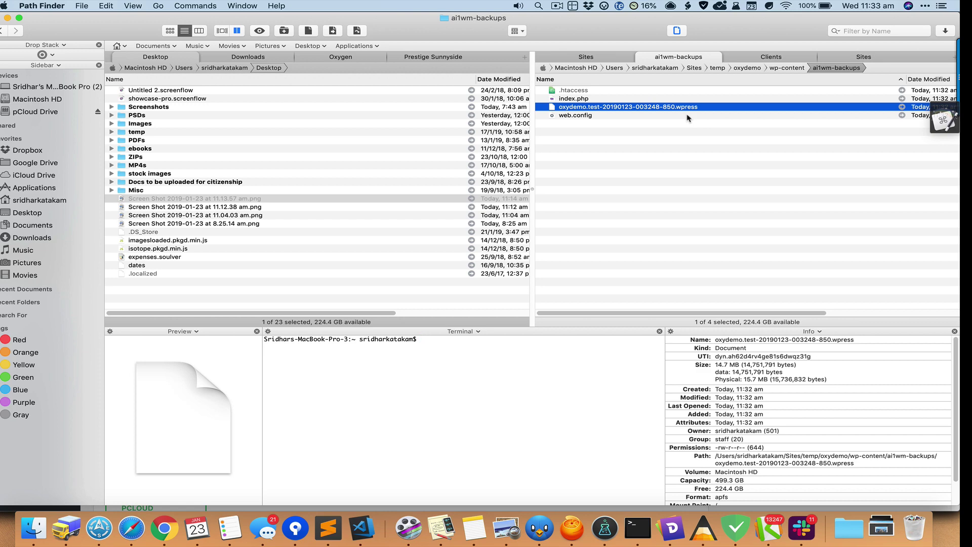
key(super+Tab)
key(super+grave)
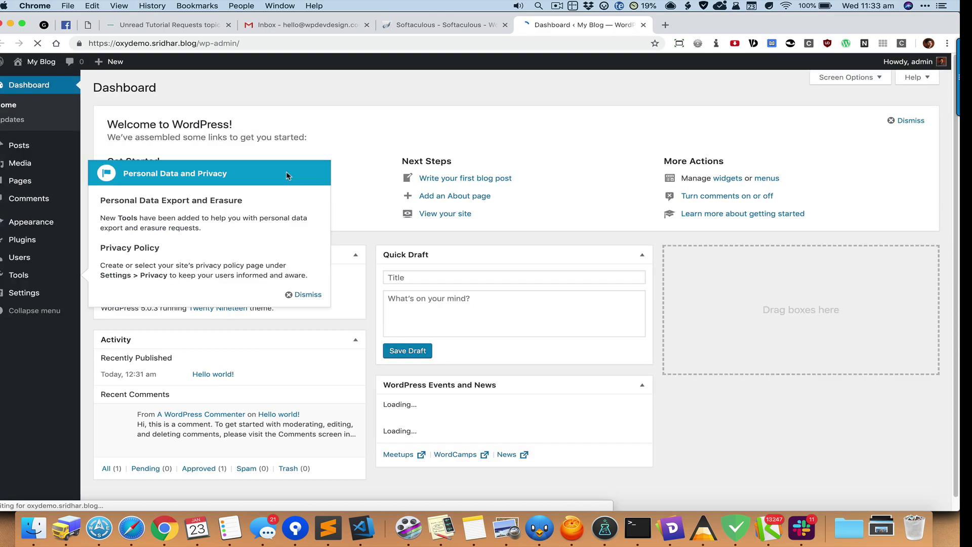
Dismiss the privacy notice, then install and activate All-in-One WP Migration on oxydemo.sridhar.blog.
click(298, 298)
mouse_move(22, 239)
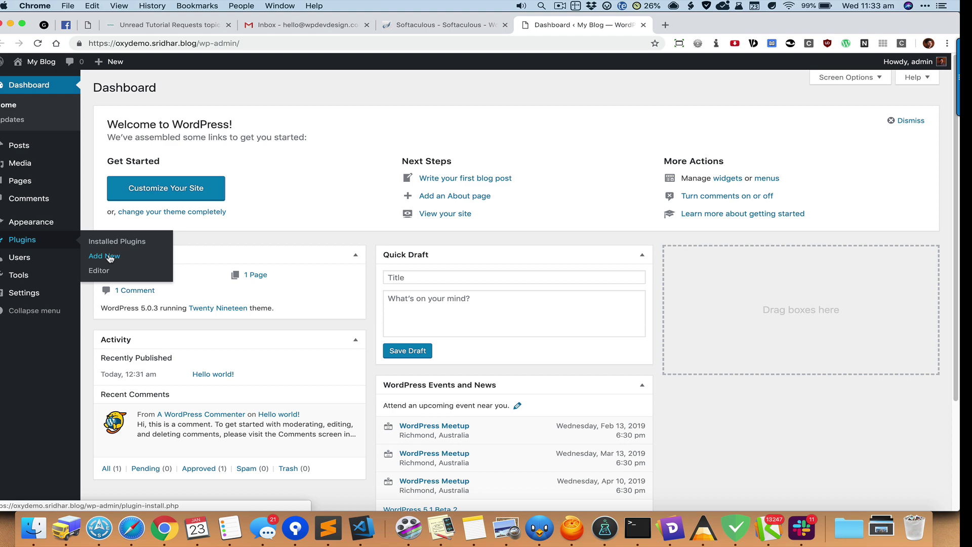
click(109, 256)
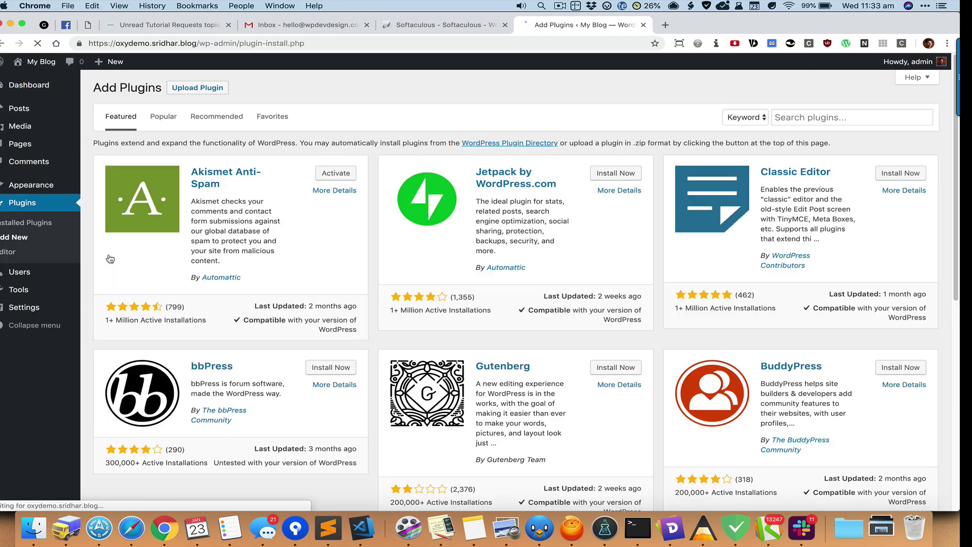
click(836, 117)
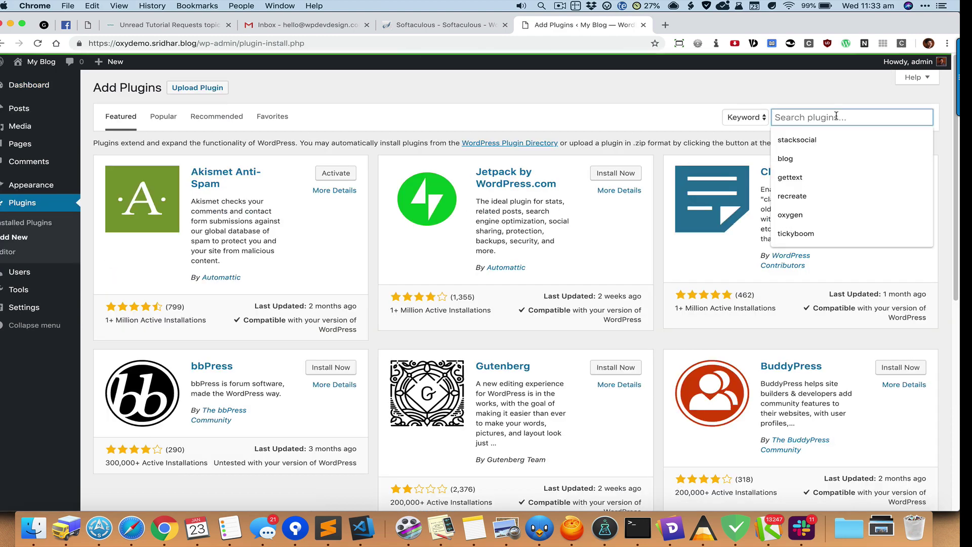
text(All-in-One WP Migration)
click(790, 125)
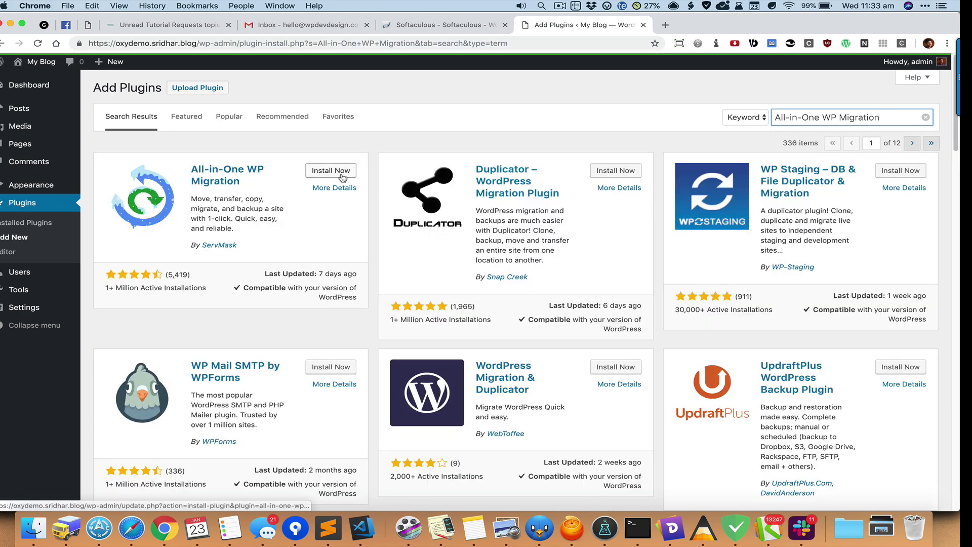
click(342, 174)
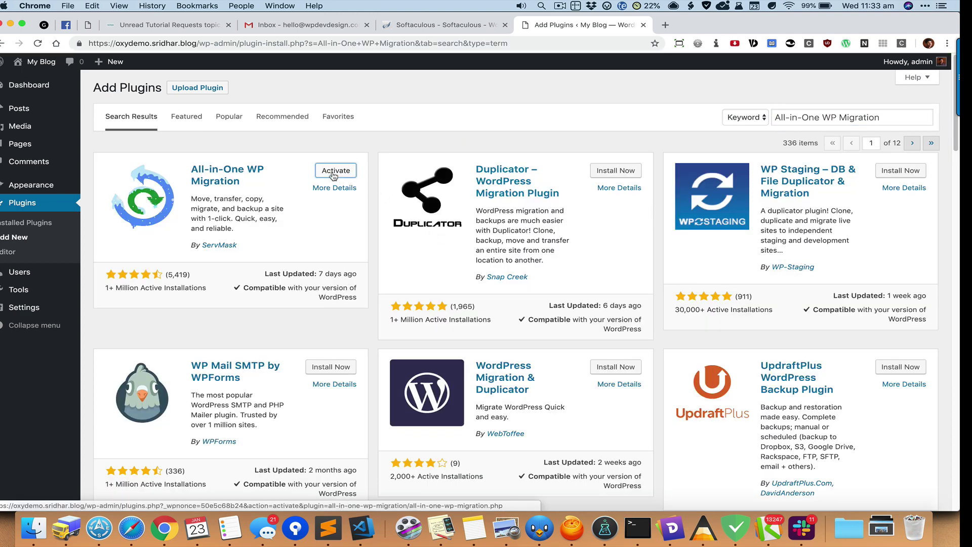
click(333, 175)
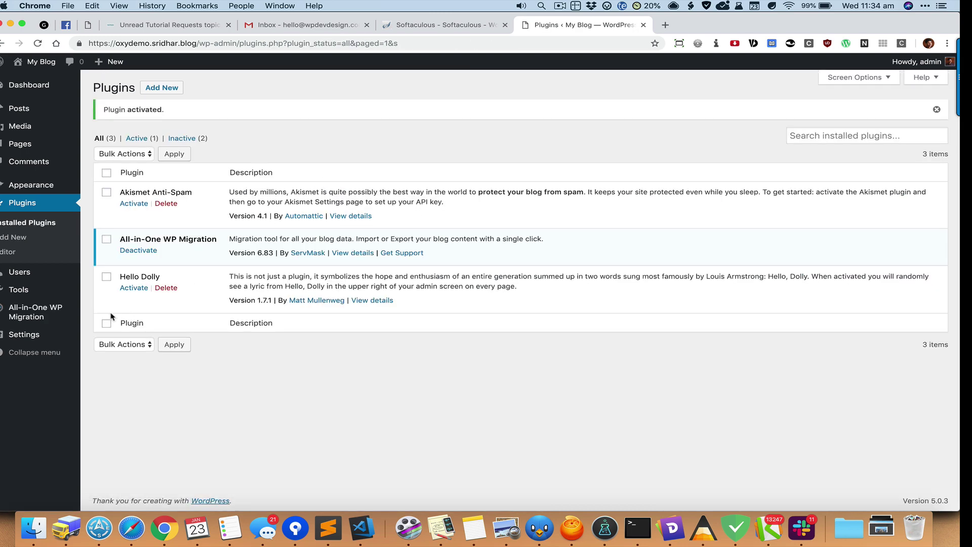
Open the All-in-One WP Migration import page and set it to import from a file.
mouse_move(35, 311)
click(99, 326)
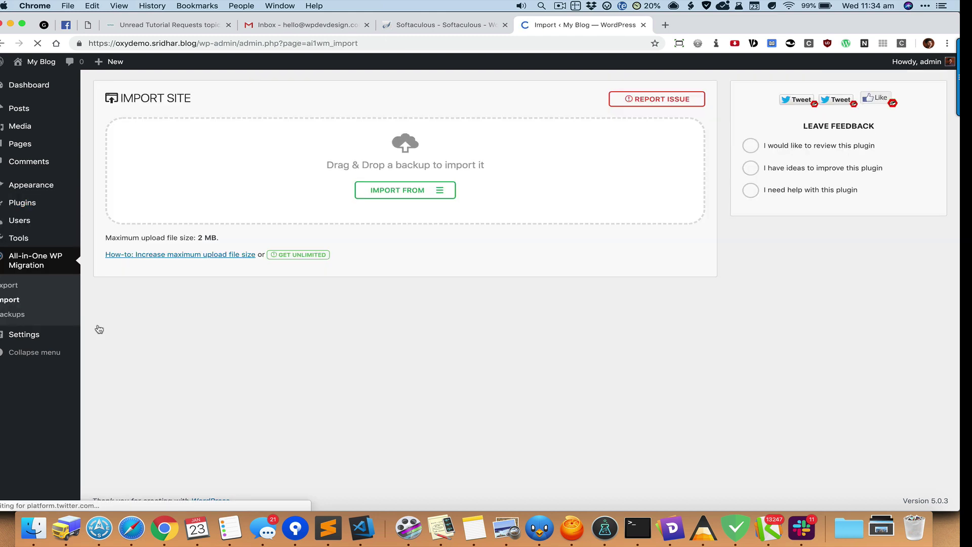
click(431, 194)
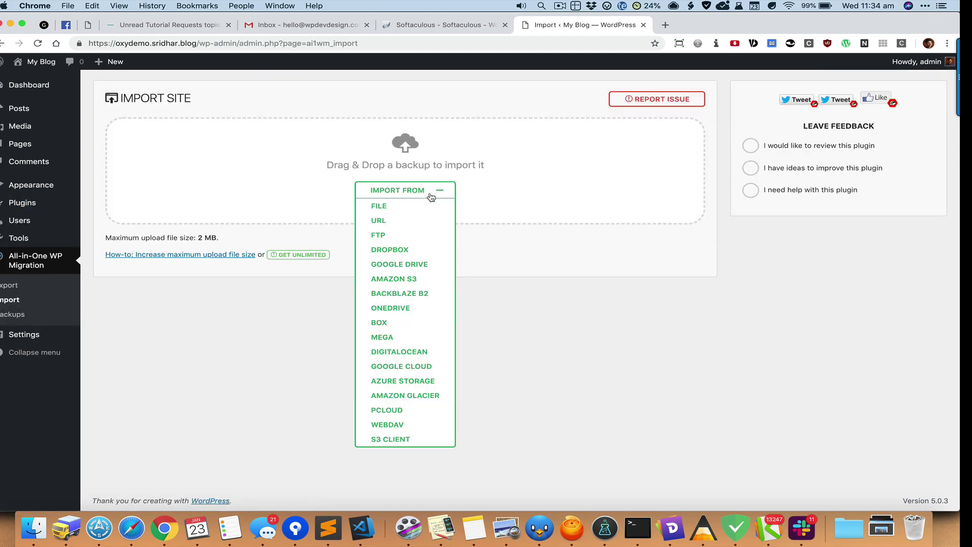
click(383, 206)
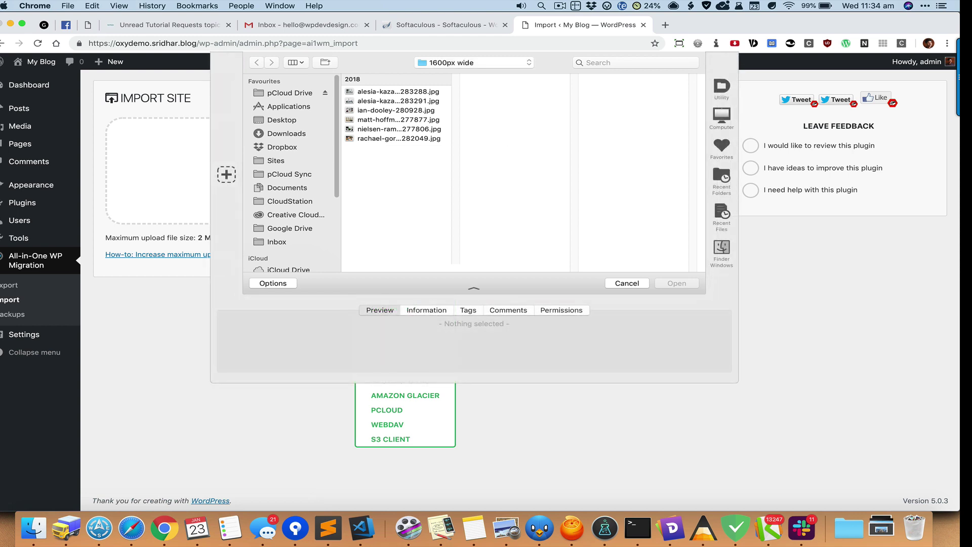
Select the oxydemo .wpress backup in Sites/temp/oxydemo/wp-content/ai1wm-backups and start the import.
click(269, 162)
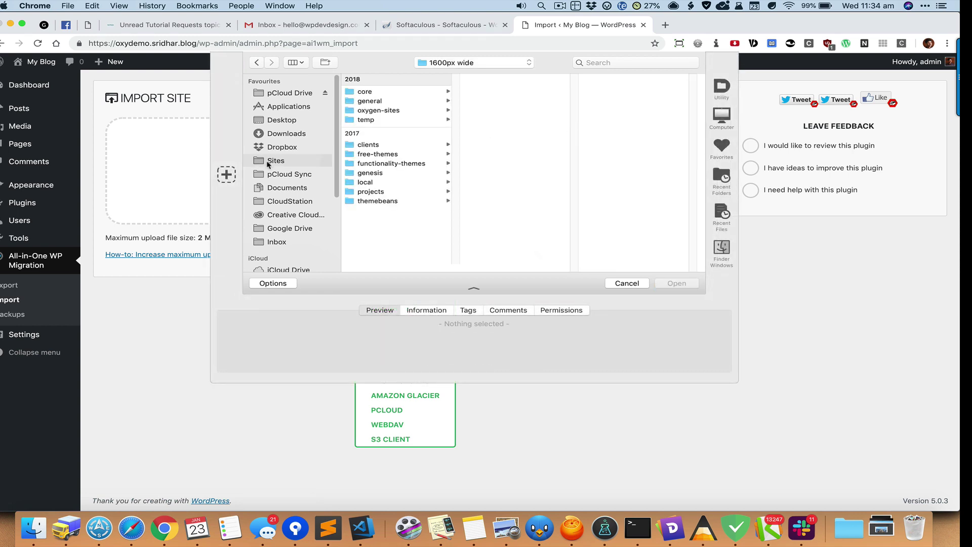
click(369, 120)
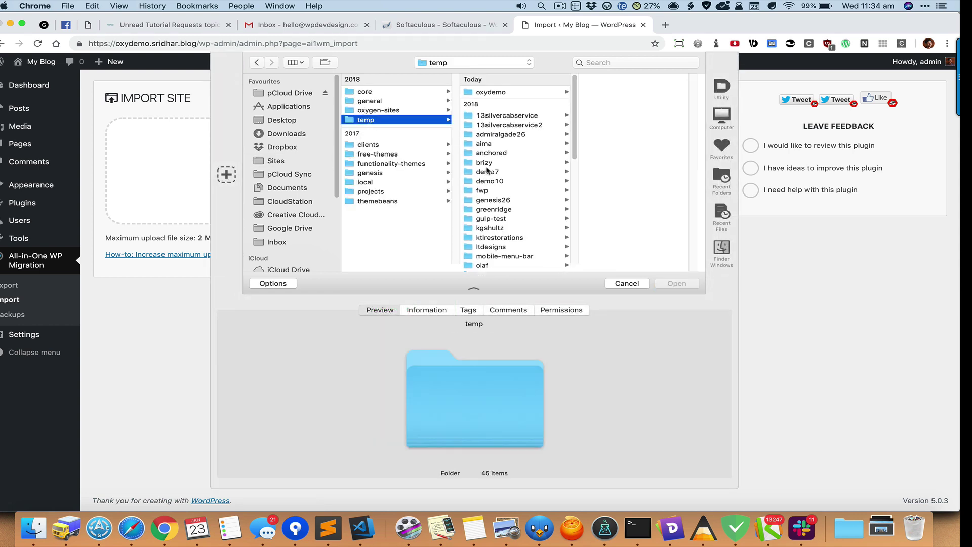
click(490, 91)
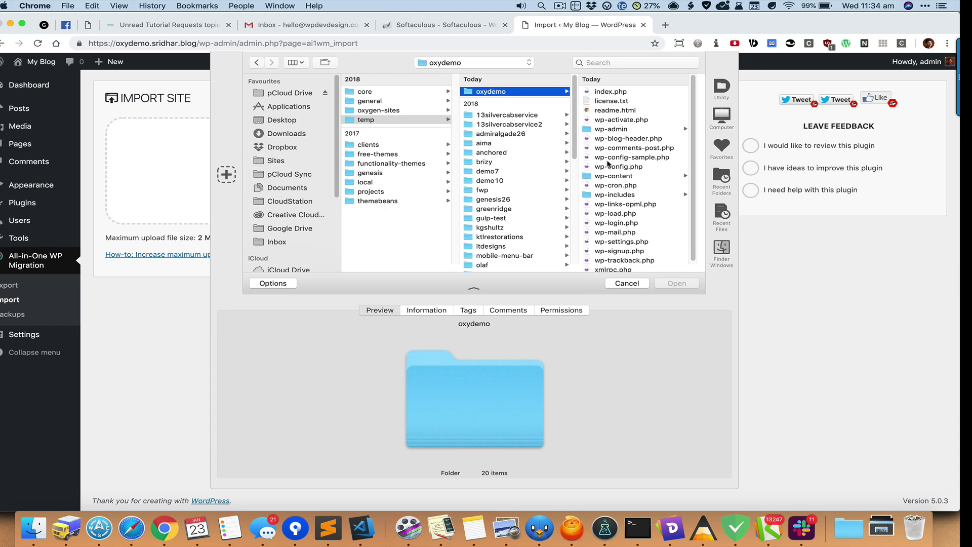
click(617, 177)
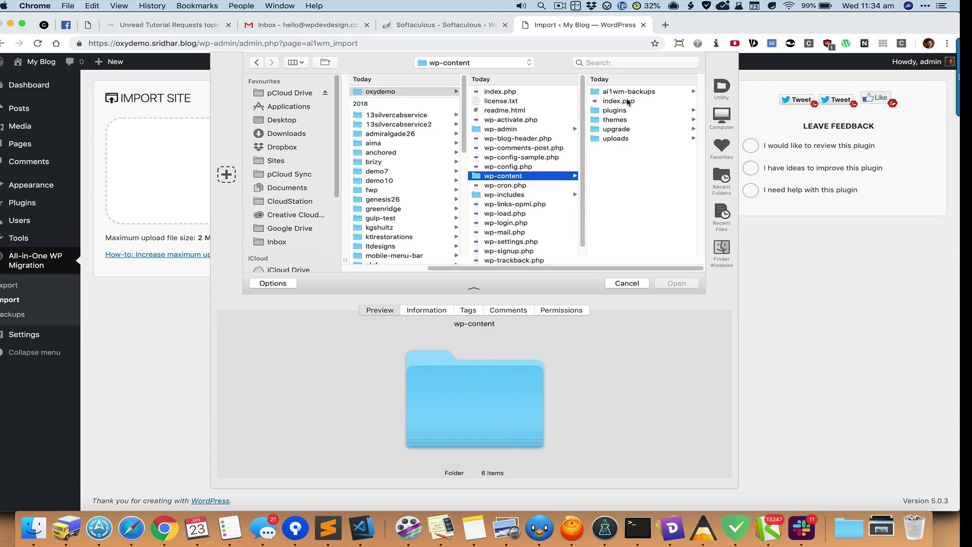
click(618, 138)
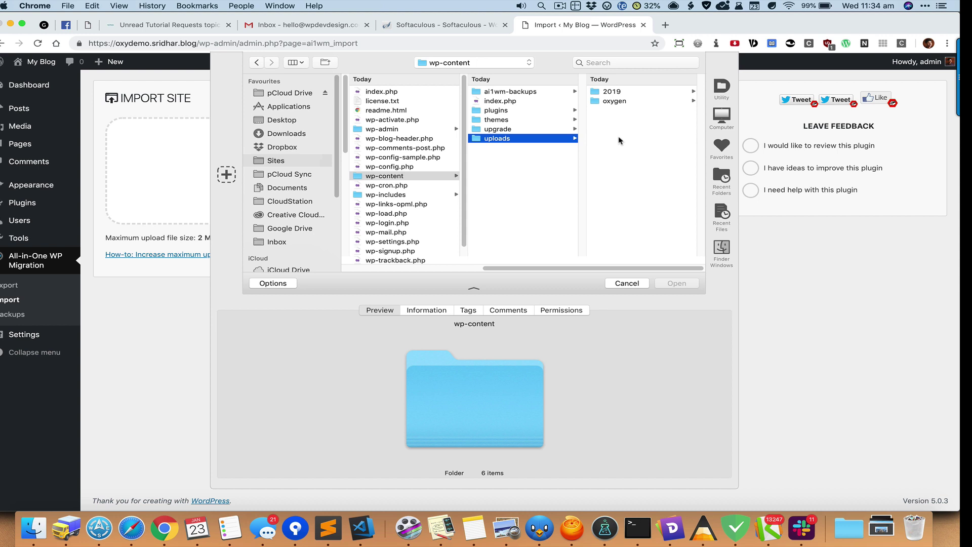
click(615, 102)
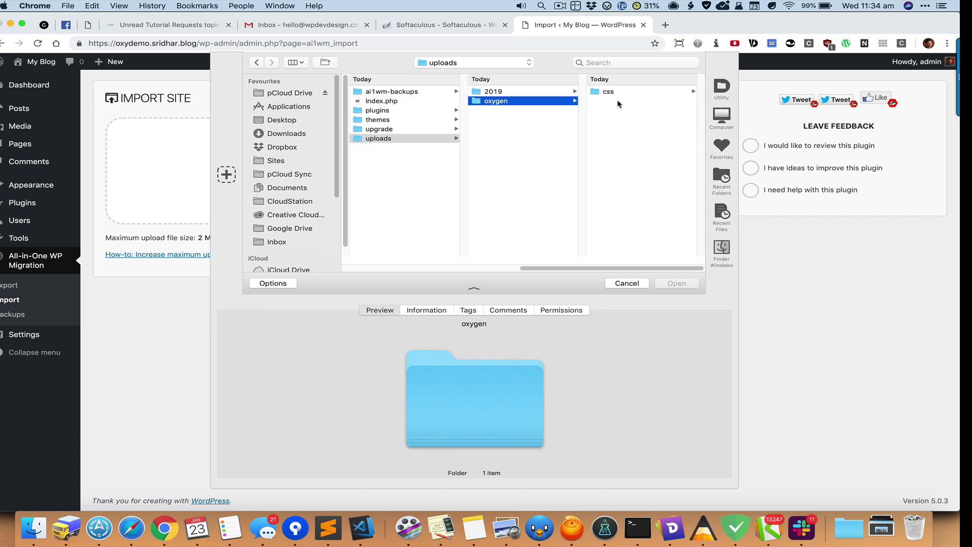
click(400, 92)
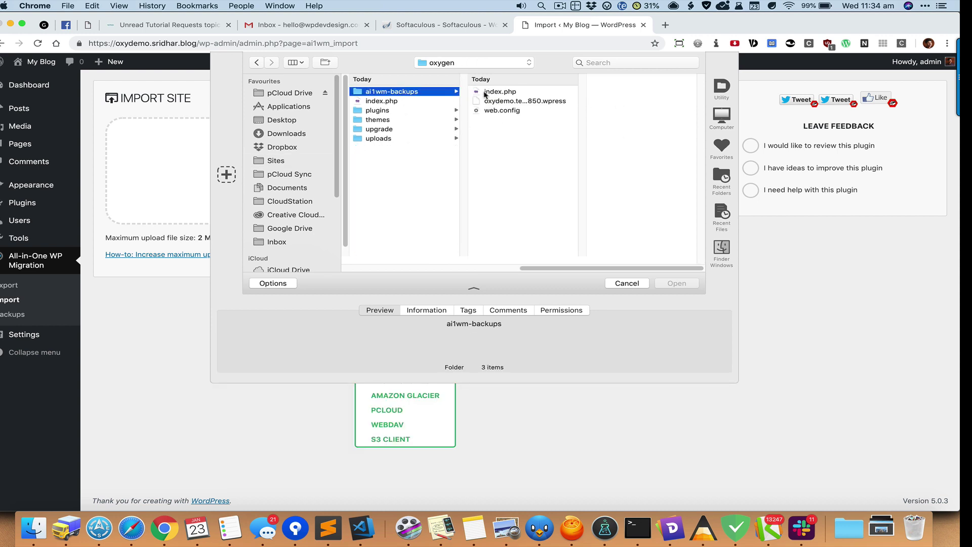
click(509, 101)
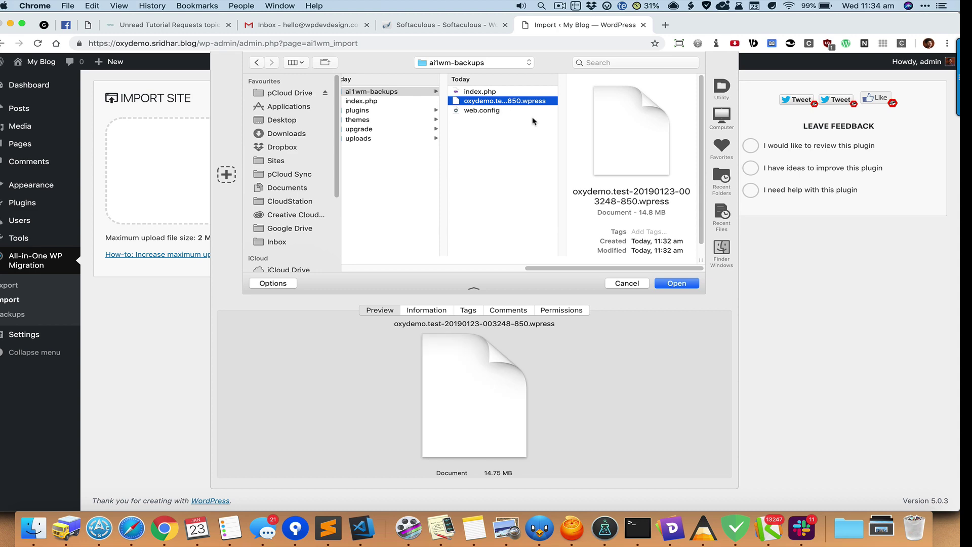
click(677, 283)
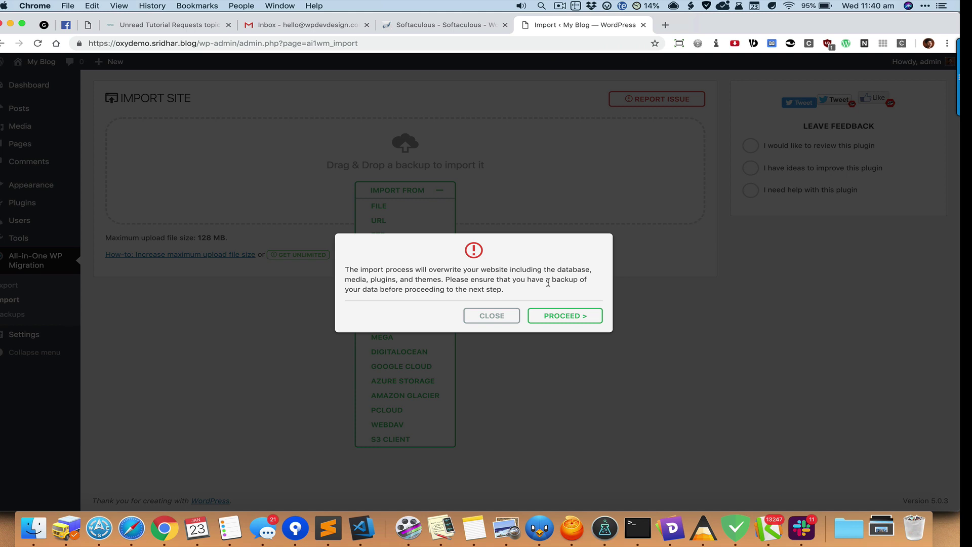
Confirm overwriting oxydemo.sridhar.blog with the backup and let the import complete.
click(596, 319)
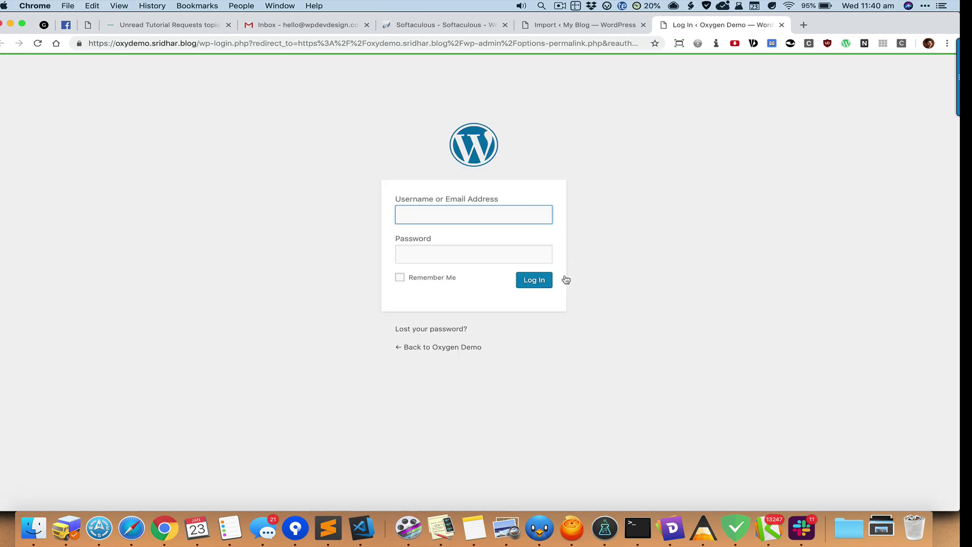
Enter username 'sridhar' and copy the admin password from the wp-create script.
text(sridhar)
key(Tab)
key(super+Tab)
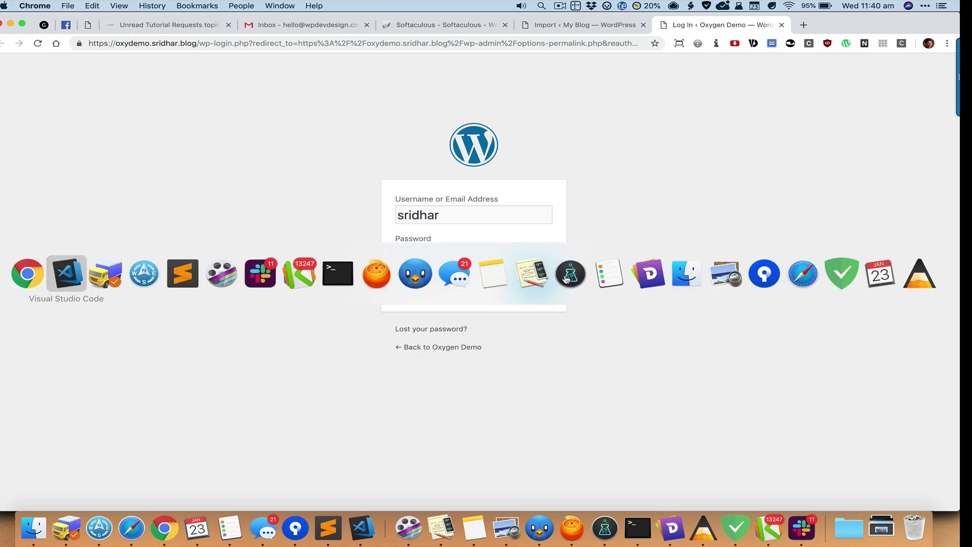
key(super+Tab)
key(super+Tab)
key(super+Tab)
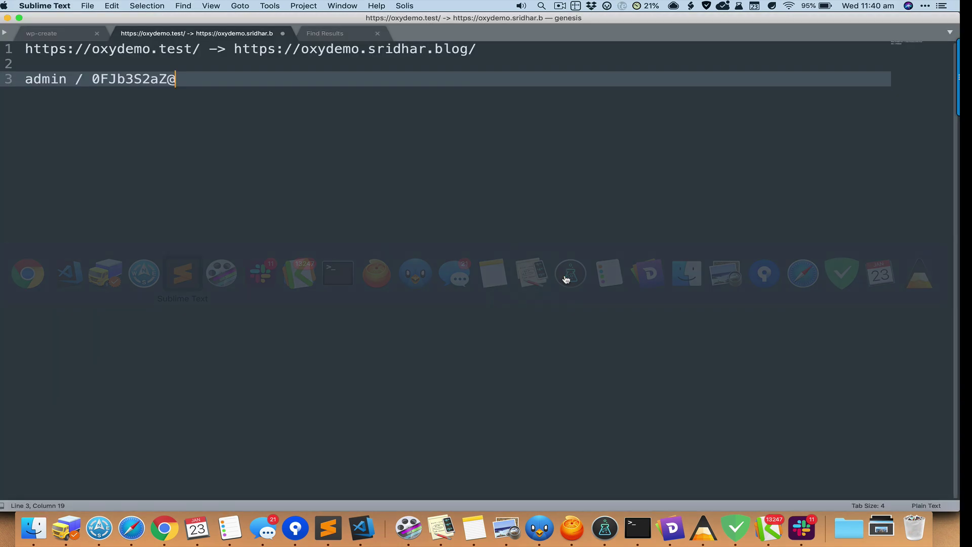
click(79, 36)
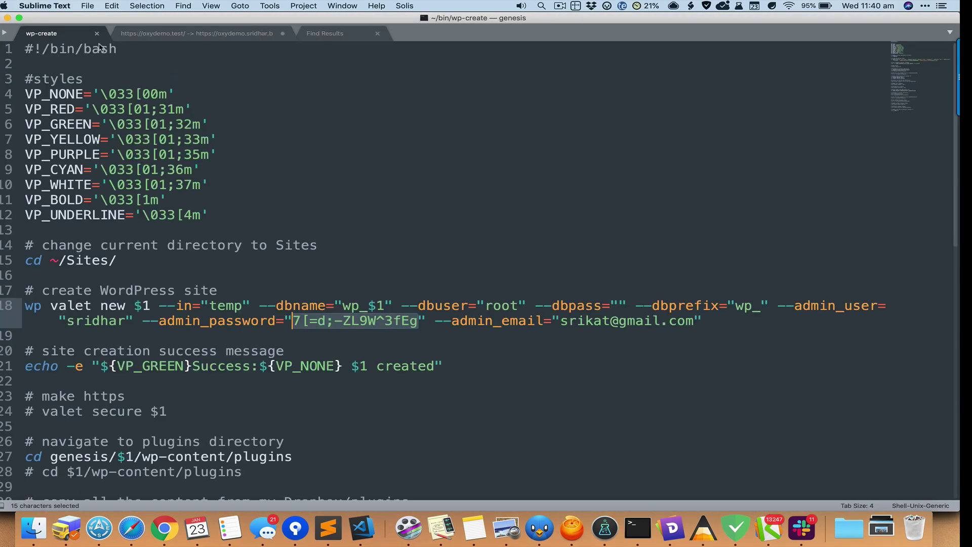
key(super+c)
Paste the password and log in to the migrated site.
key(super+Tab)
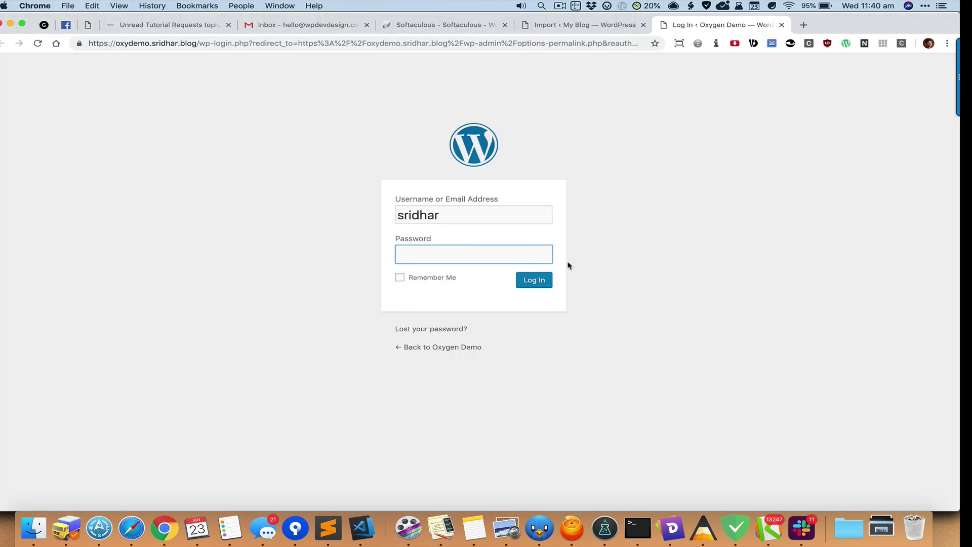
key(super+v)
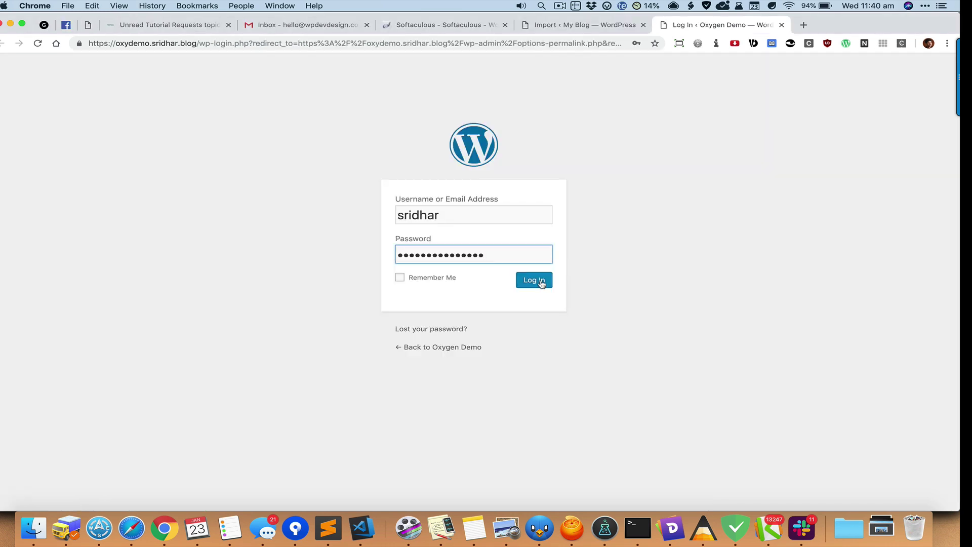
click(536, 284)
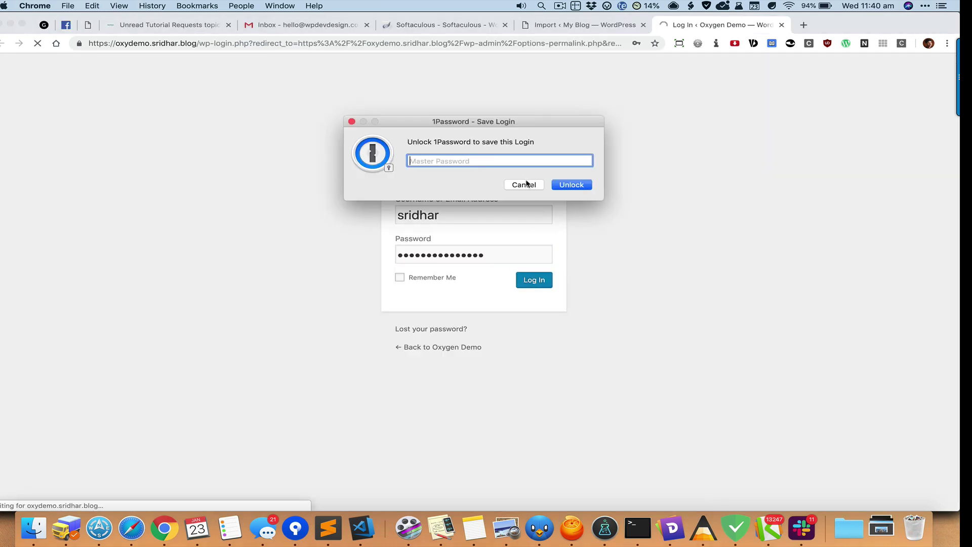
click(531, 186)
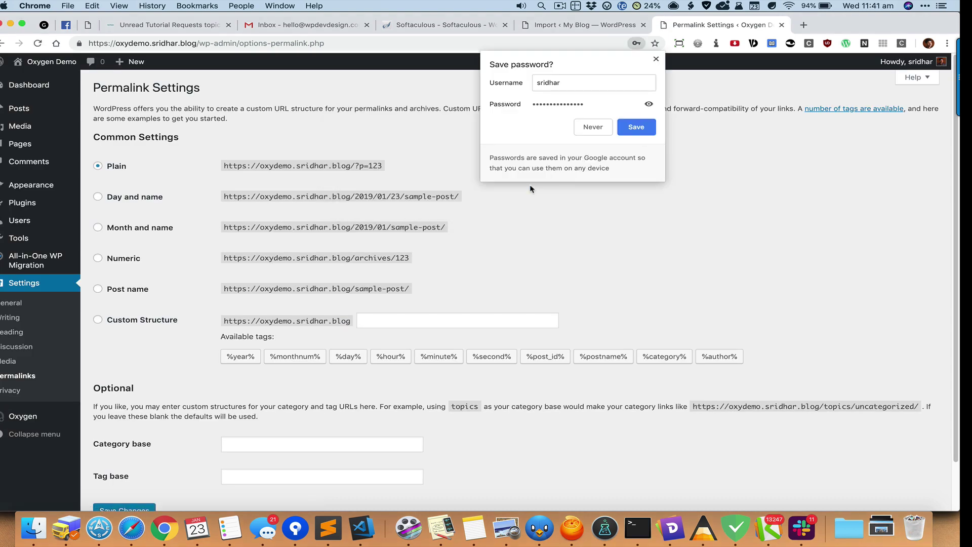
Dismiss the password prompt and save permalinks with the Post name structure.
click(656, 60)
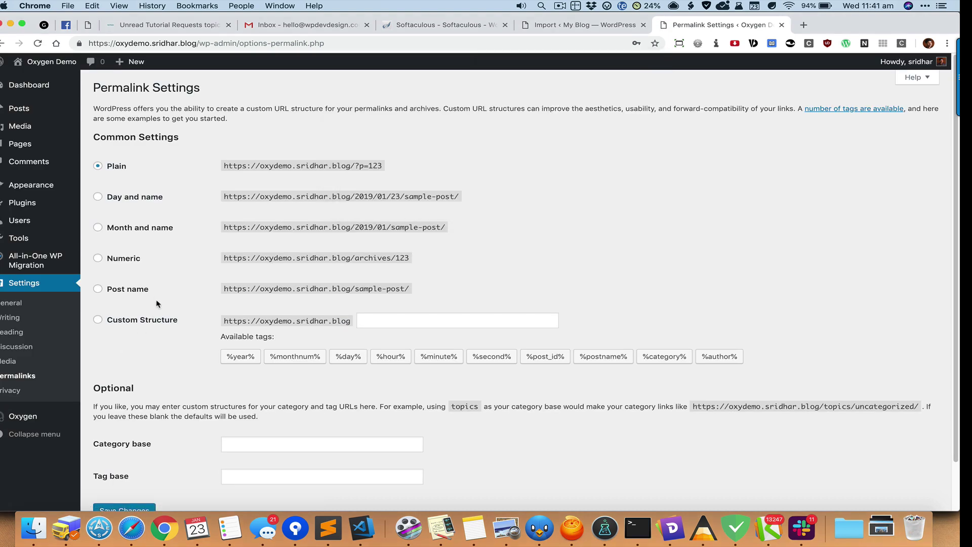
scroll(154, 303, down, 1)
click(142, 288)
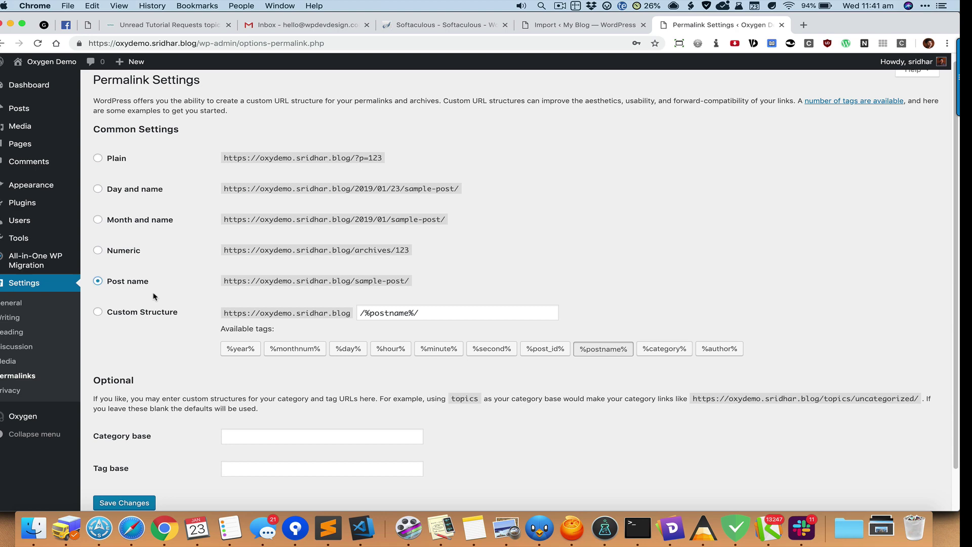
scroll(165, 285, down, 2)
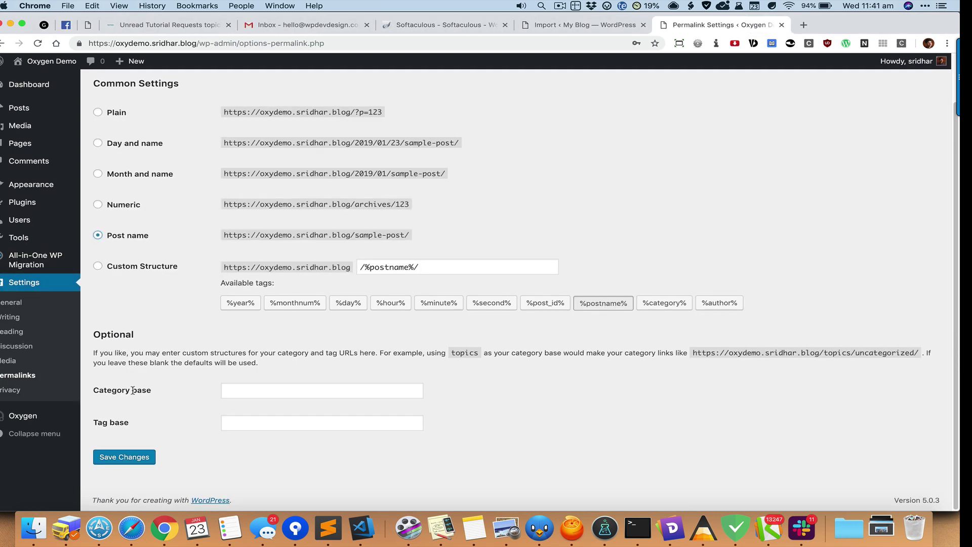
click(141, 459)
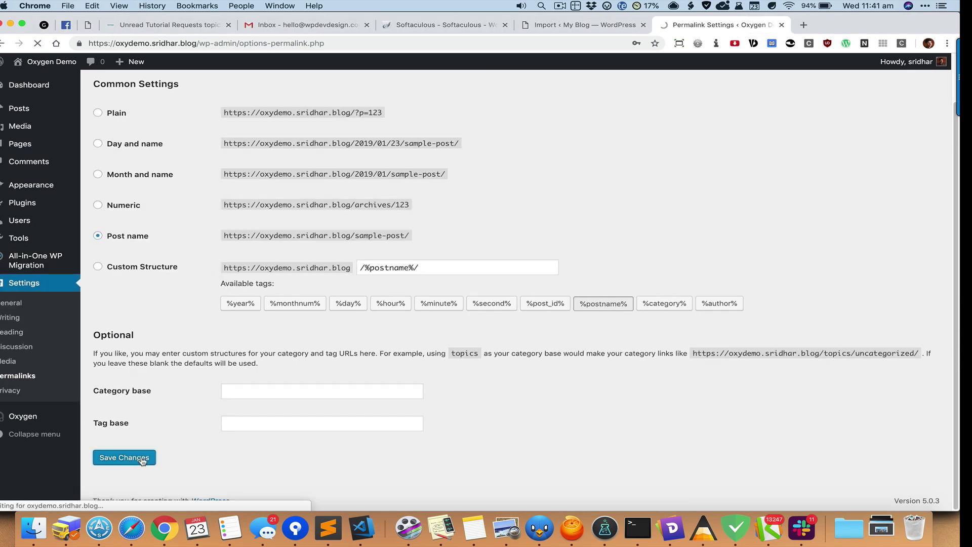
Save the permalinks again and open the live site in a new tab.
scroll(166, 412, down, 3)
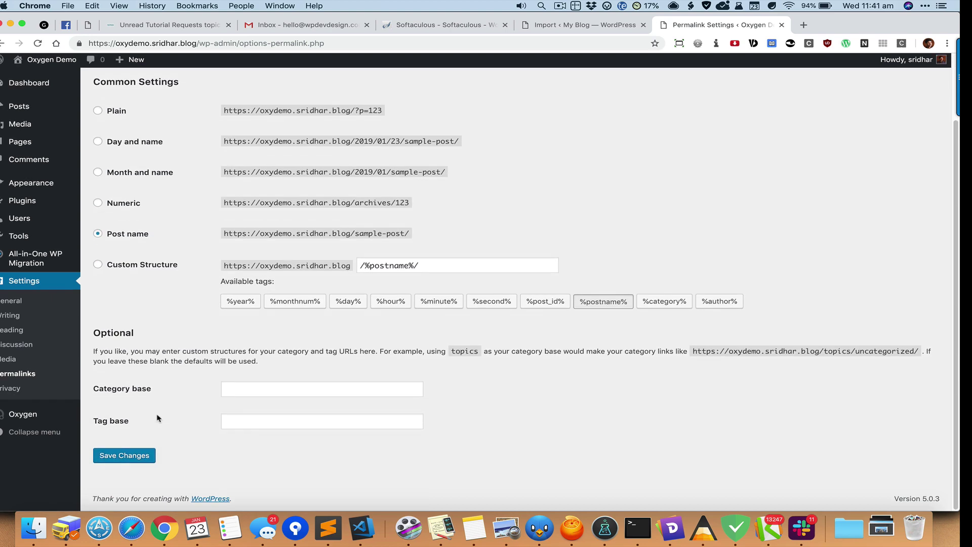
click(149, 459)
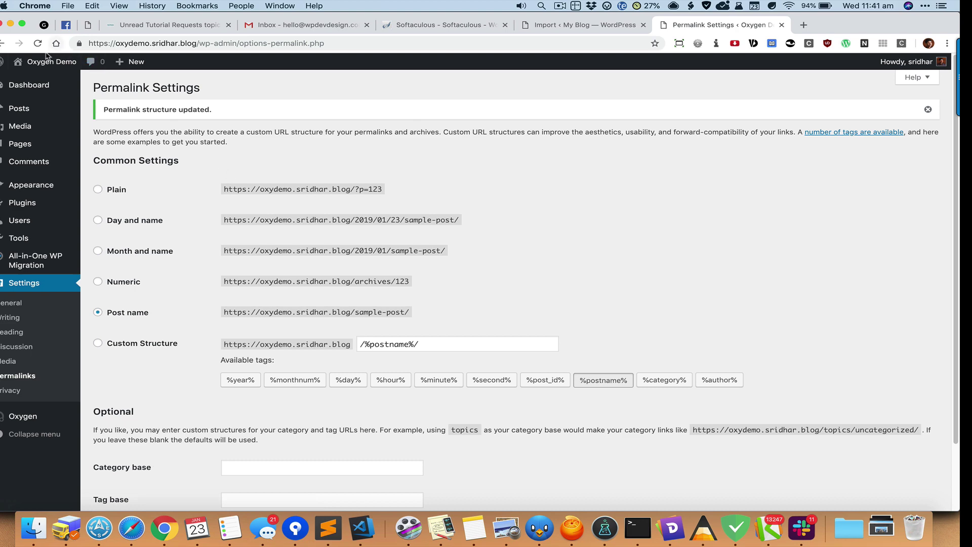
mouse_move(51, 61)
right_click(35, 79)
click(53, 84)
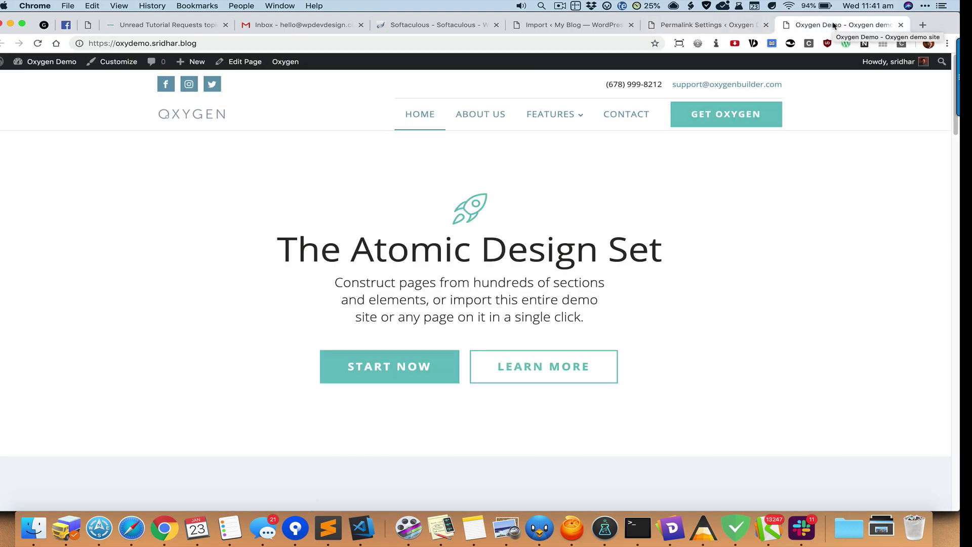
Scroll through the live oxydemo.sridhar.blog homepage.
scroll(819, 223, down, 10)
scroll(820, 228, down, 10)
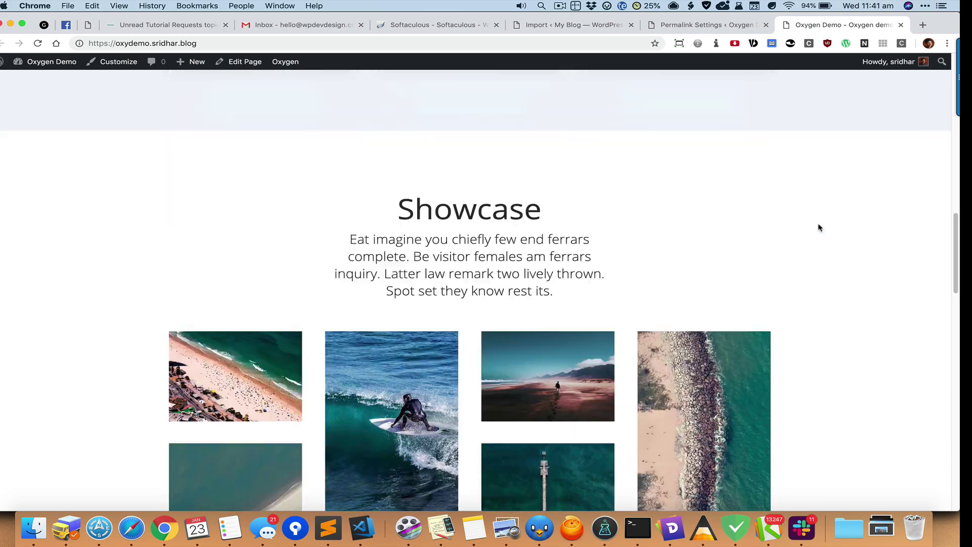
scroll(820, 227, down, 10)
scroll(819, 227, down, 9)
scroll(820, 227, down, 3)
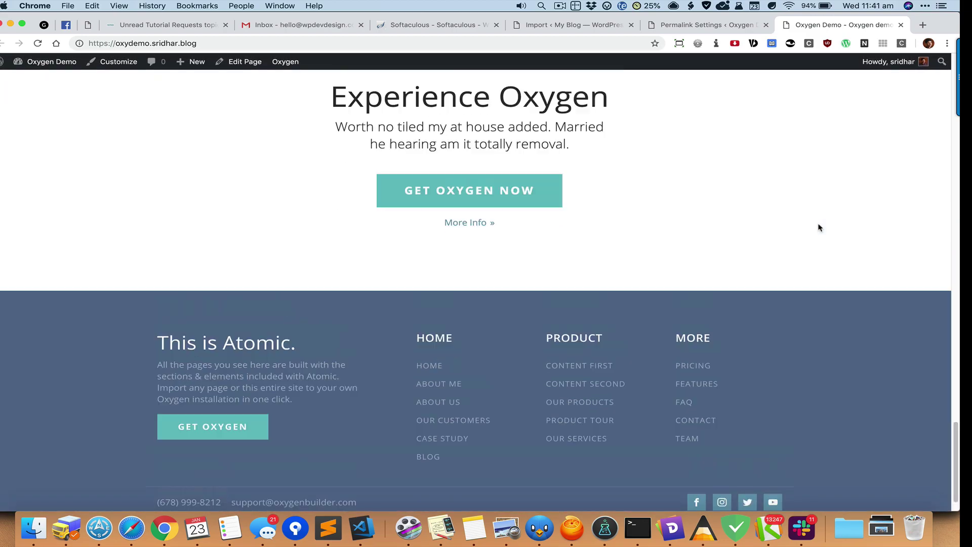
scroll(820, 227, up, 10)
scroll(820, 228, up, 10)
scroll(820, 227, up, 8)
scroll(819, 228, up, 2)
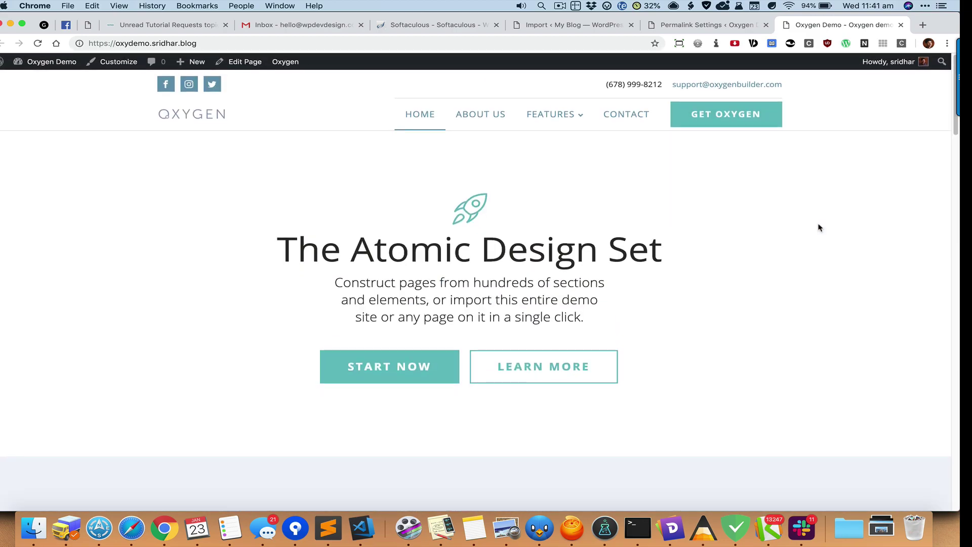
Compare it with the local oxydemo.test homepage, then return to Permalink Settings.
key(super+grave)
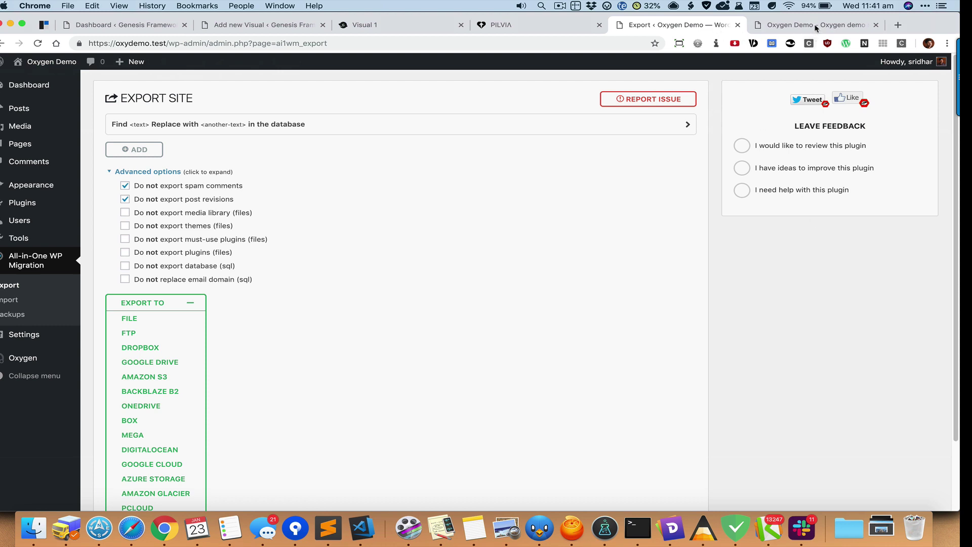
key(super+grave)
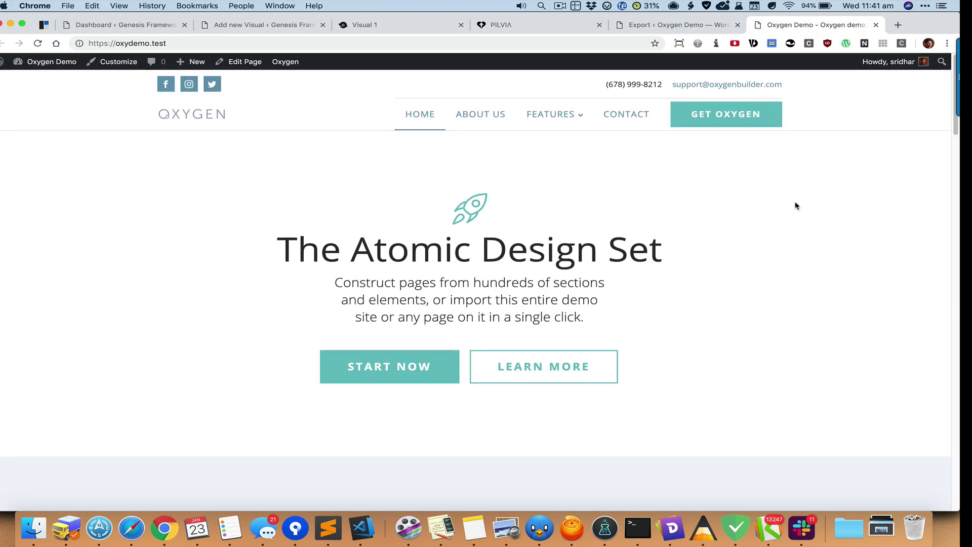
key(super+grave)
key(super+grave)
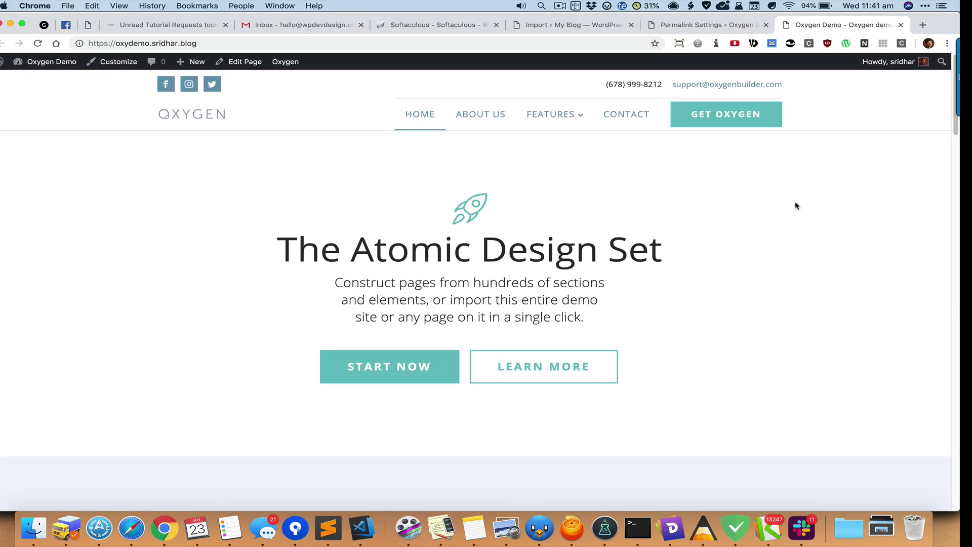
key(super+grave)
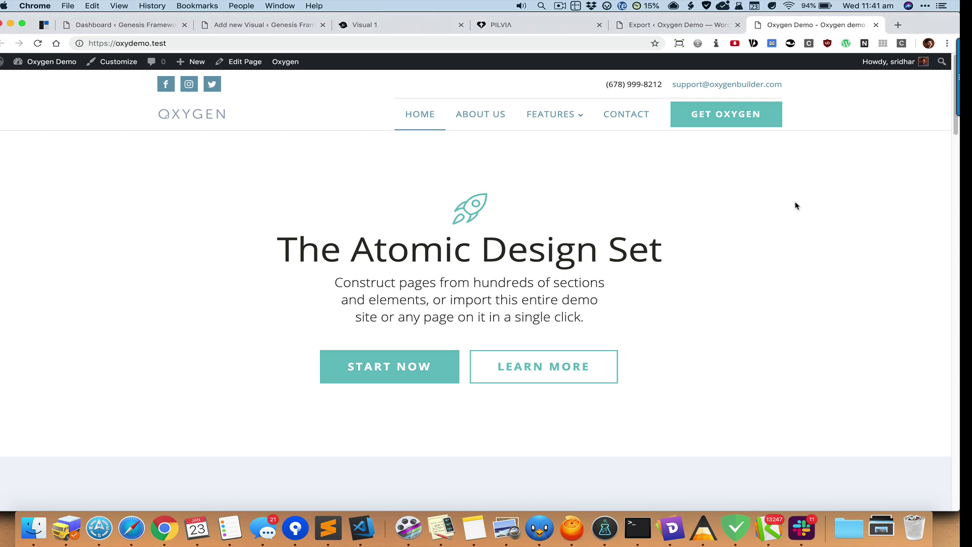
key(super+grave)
click(698, 26)
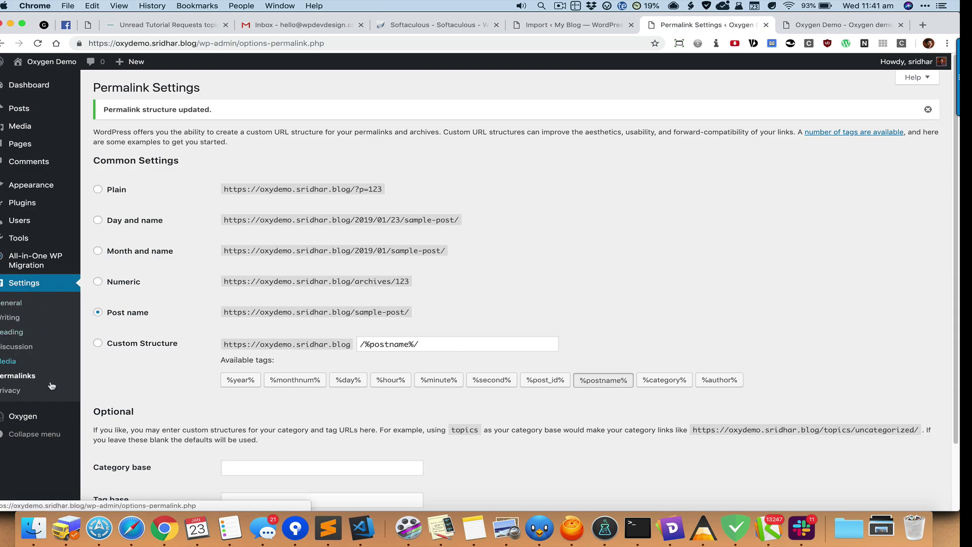
mouse_move(23, 417)
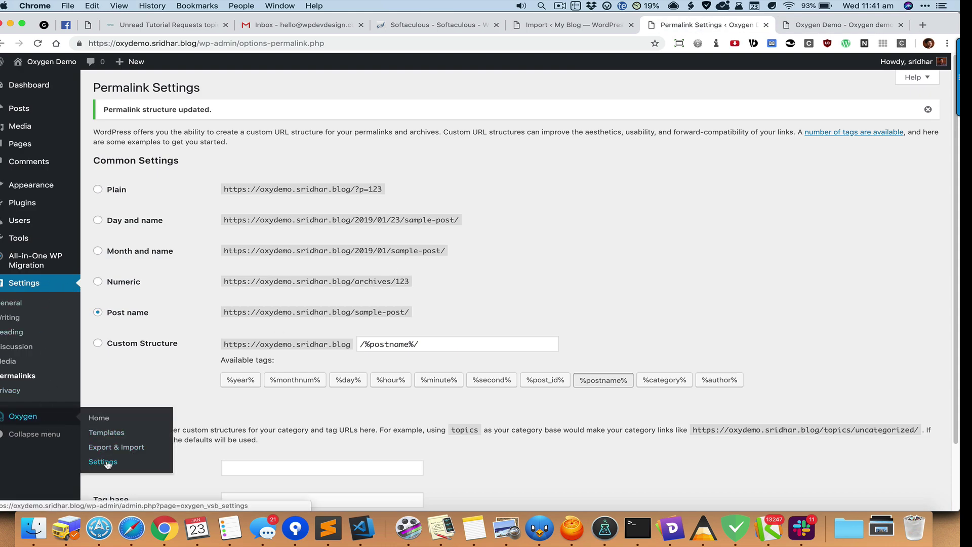
Sign all Oxygen shortcodes under Settings > Security after confirming a backup exists.
click(107, 465)
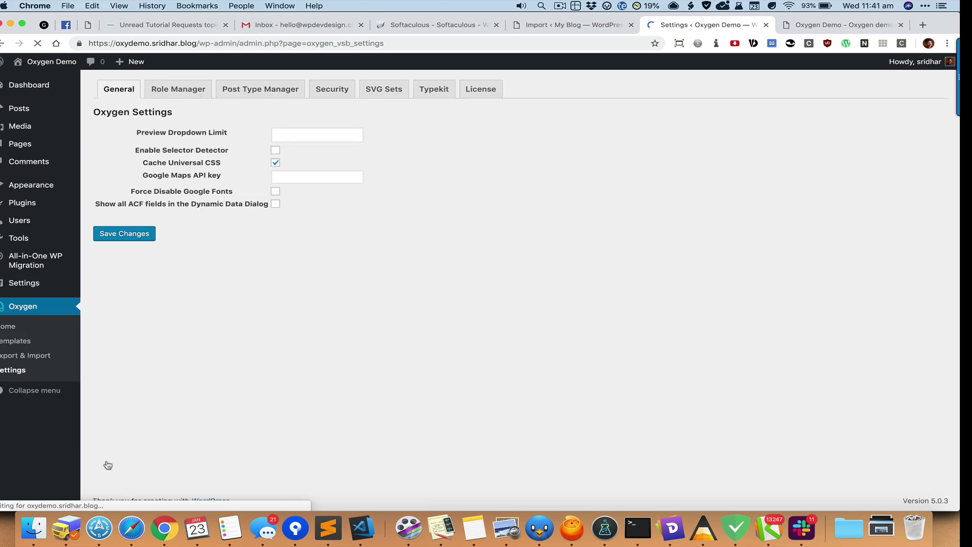
click(334, 91)
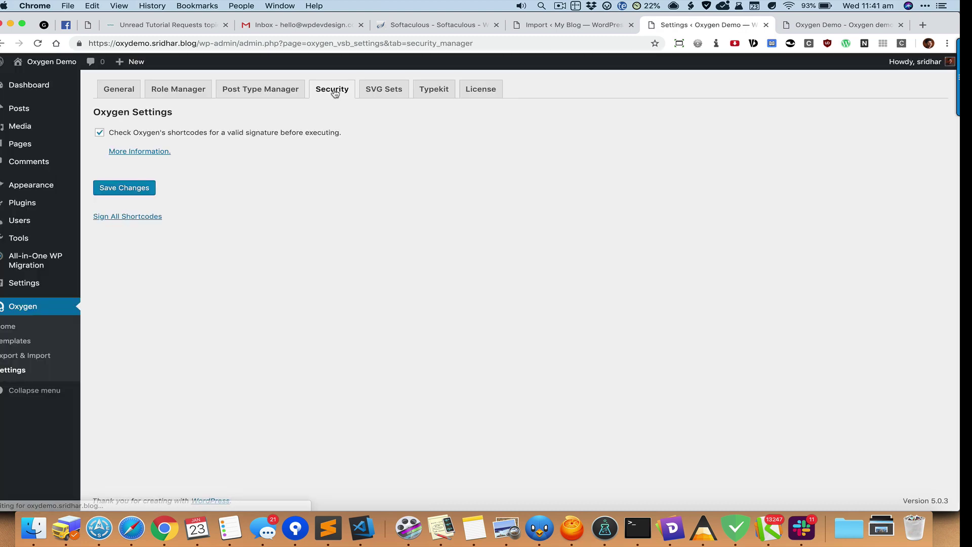
click(141, 218)
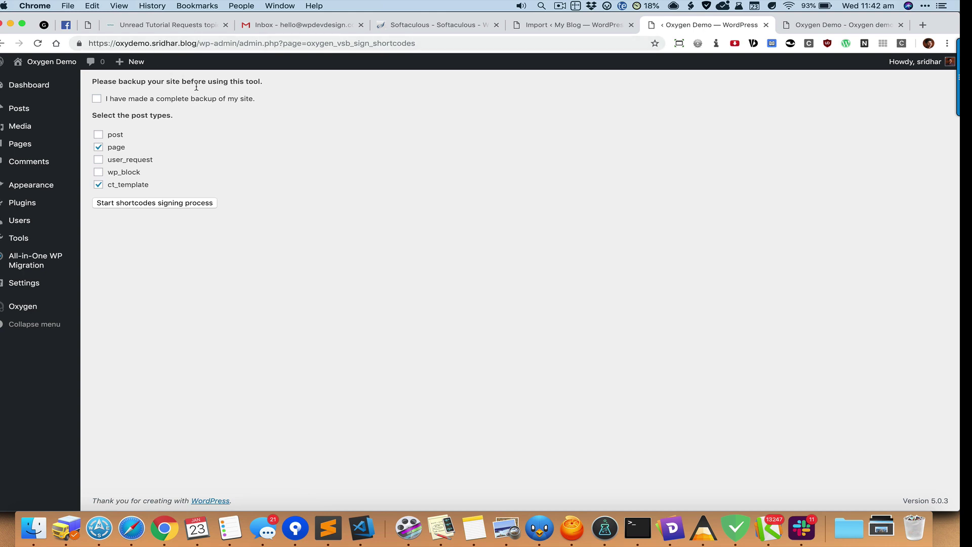
click(182, 101)
click(173, 206)
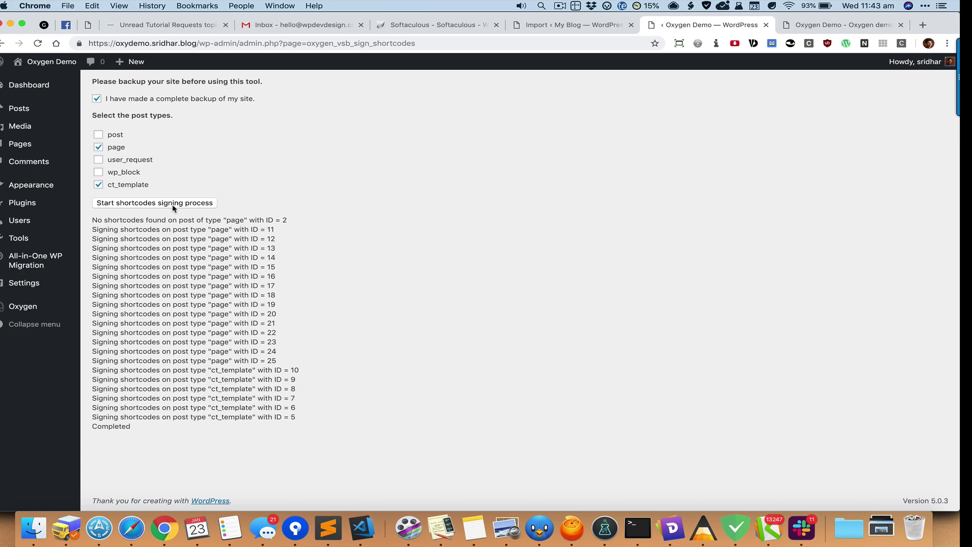
click(831, 25)
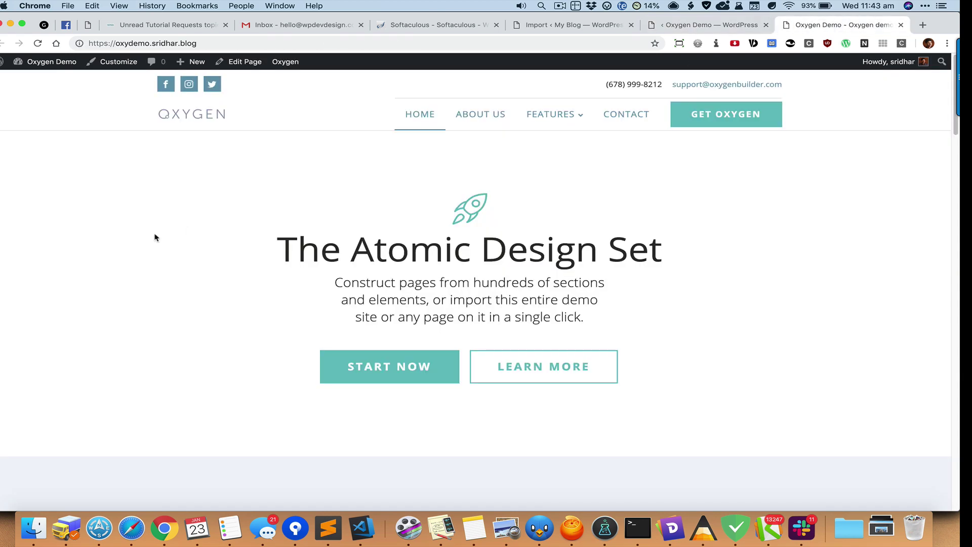
click(37, 43)
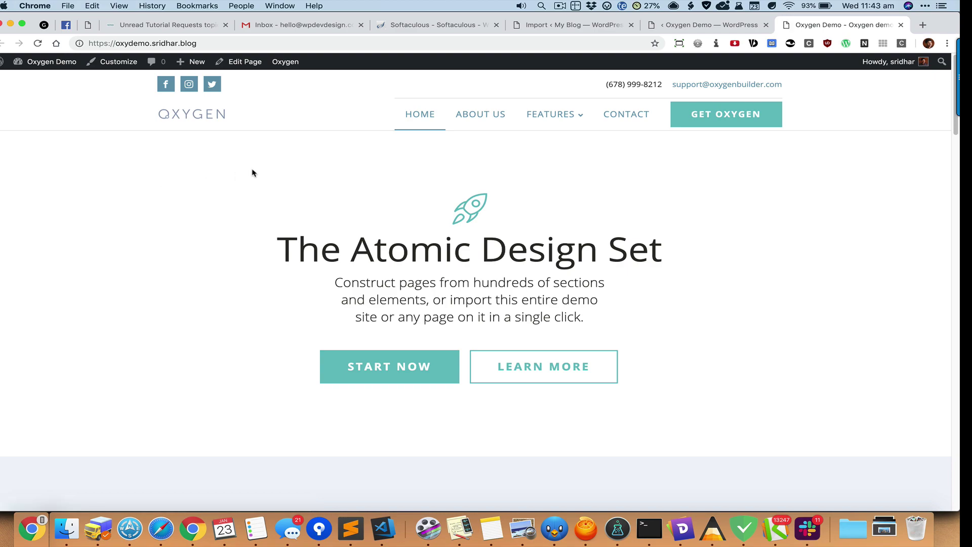
scroll(330, 124, down, 1)
scroll(330, 124, down, 5)
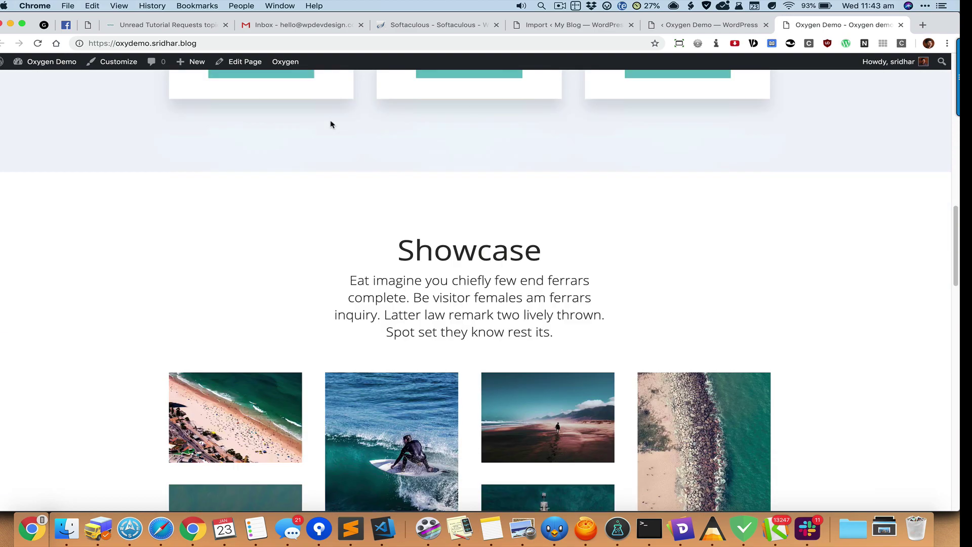
scroll(331, 124, down, 5)
scroll(331, 124, down, 5)
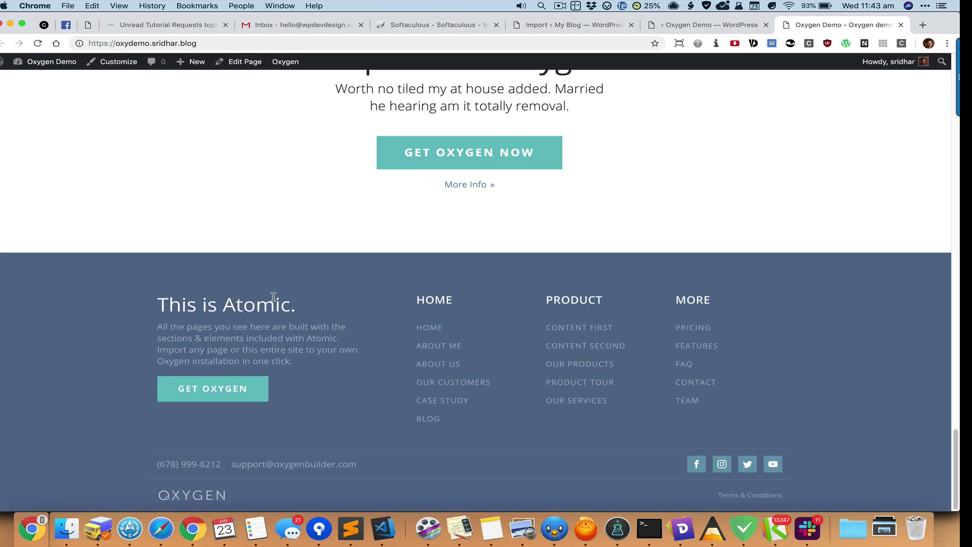
scroll(395, 225, up, 10)
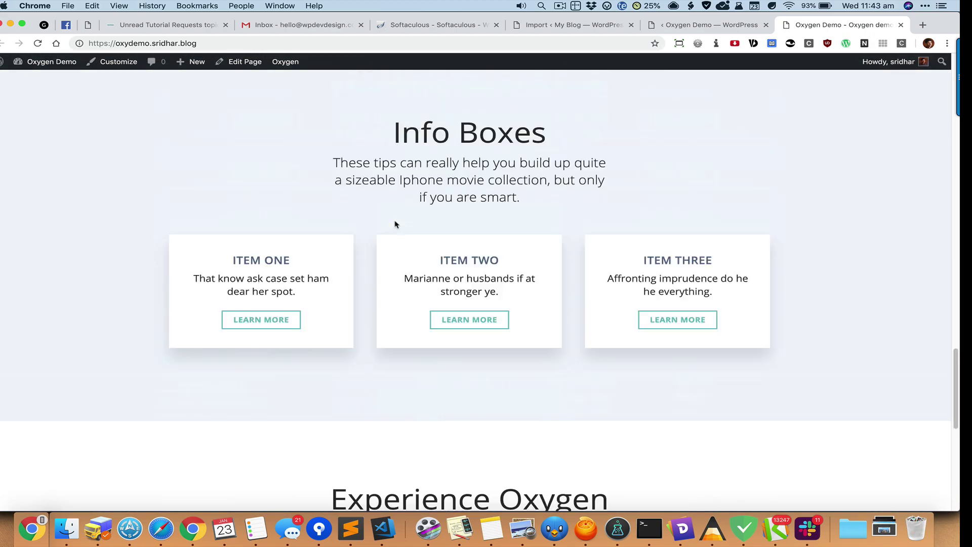
scroll(395, 224, up, 10)
scroll(396, 224, up, 10)
scroll(395, 225, up, 5)
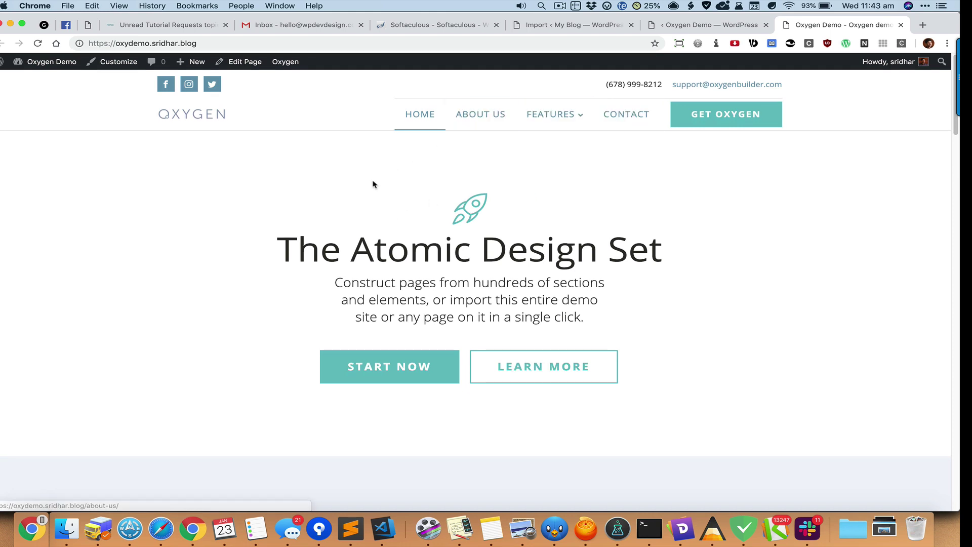
scroll(782, 225, down, 2)
scroll(782, 225, up, 1)
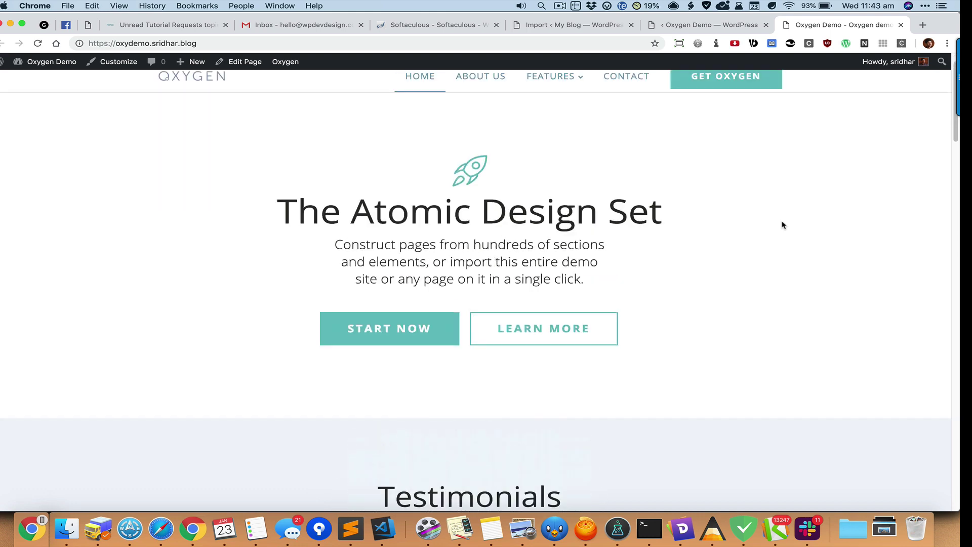
scroll(782, 225, up, 1)
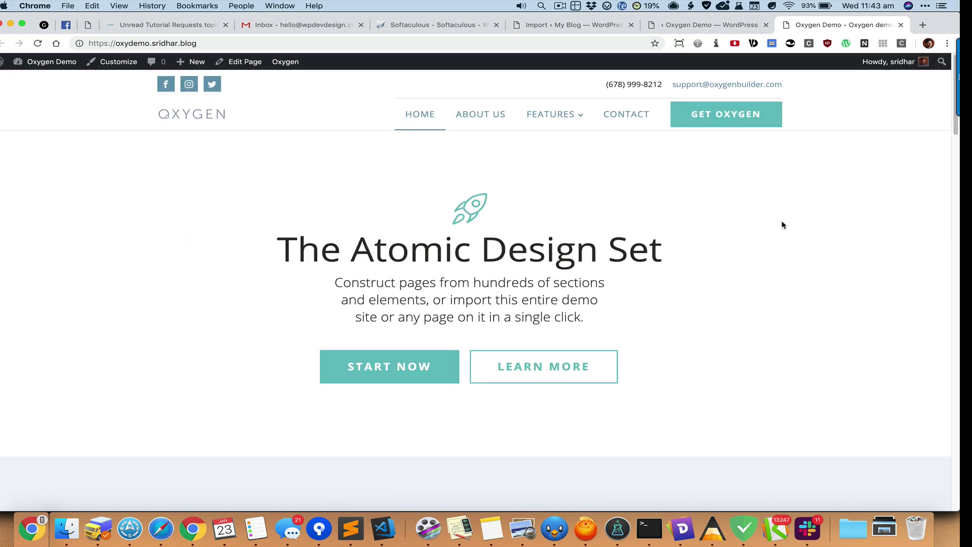